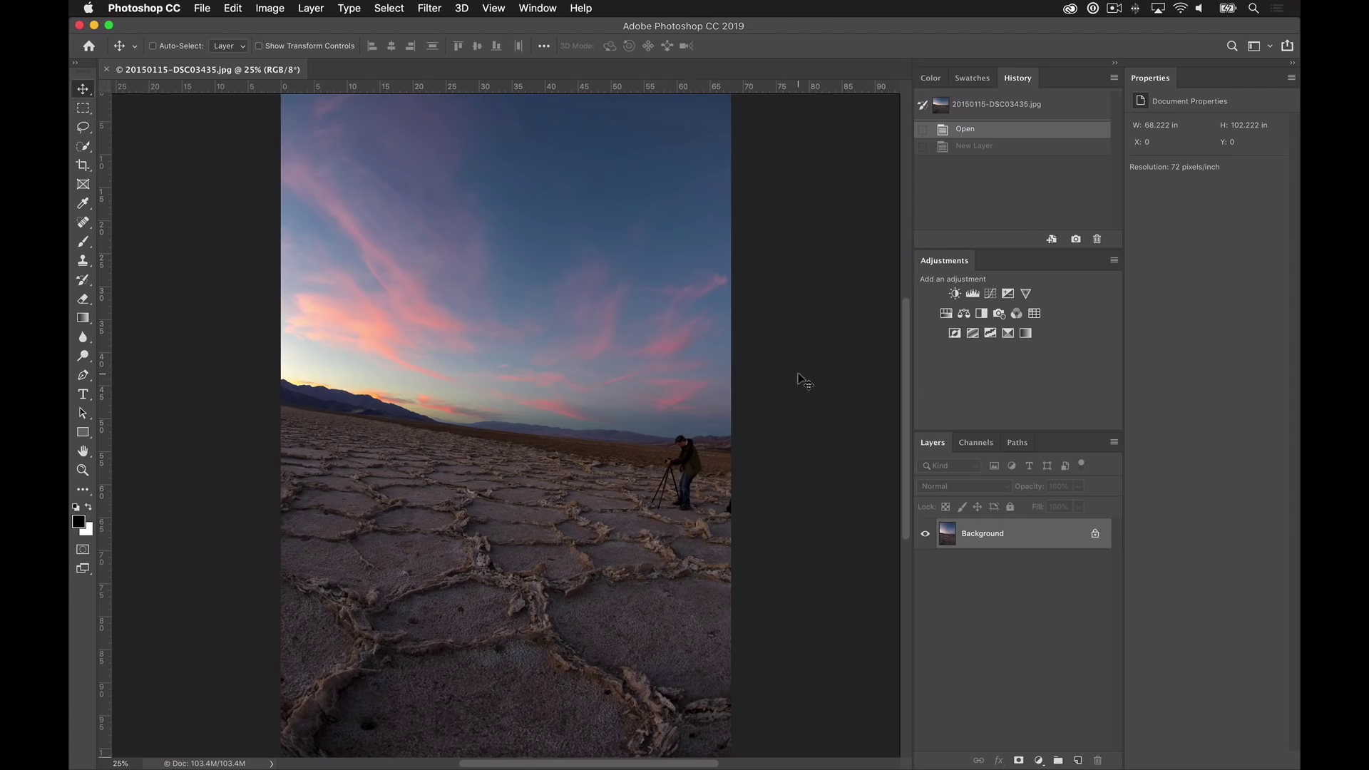
- Switch to Lightroom Classic, try healing out the photographer and tripod with the Spot Removal brush, and undo the attempts
key("ctrl+Right")
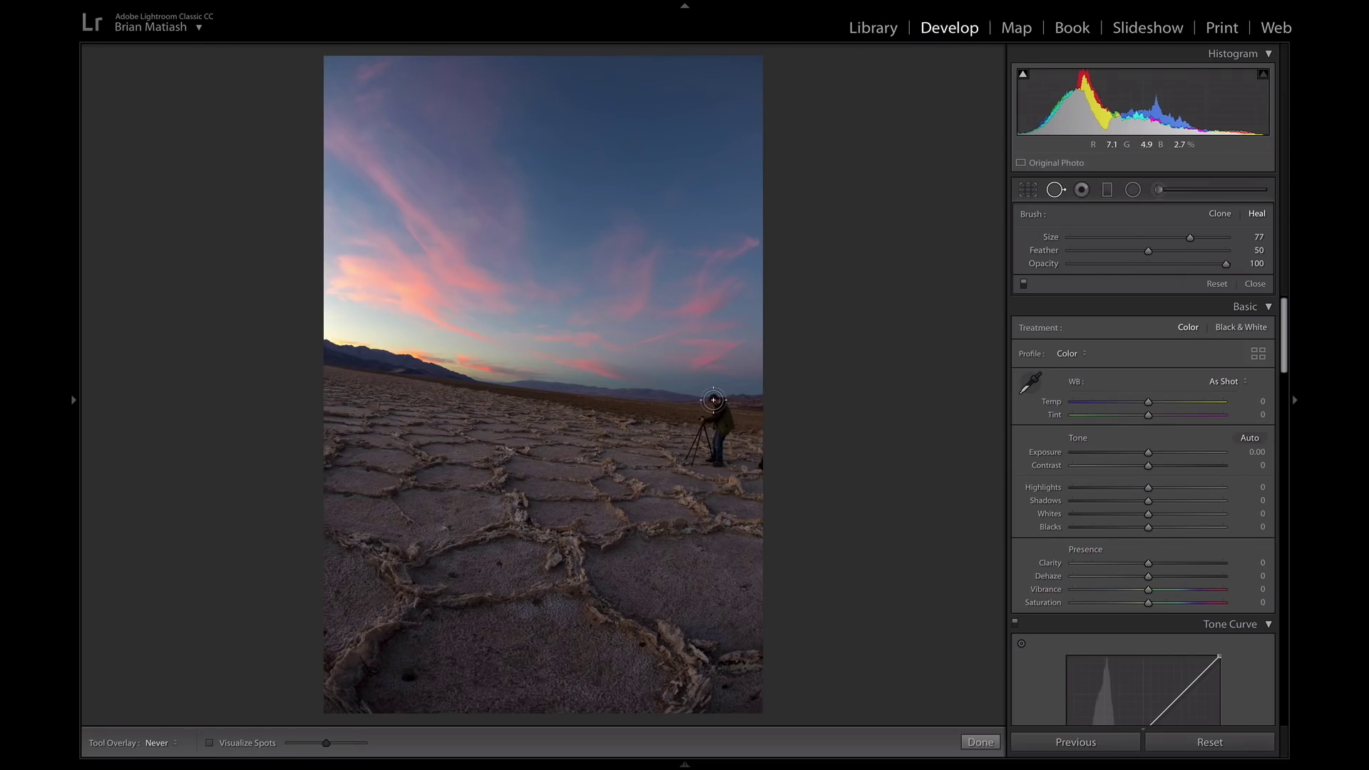
mouse_move(713, 399)
left_mouse_down()
mouse_move(716, 455)
mouse_move(693, 458)
mouse_move(706, 418)
left_mouse_up()
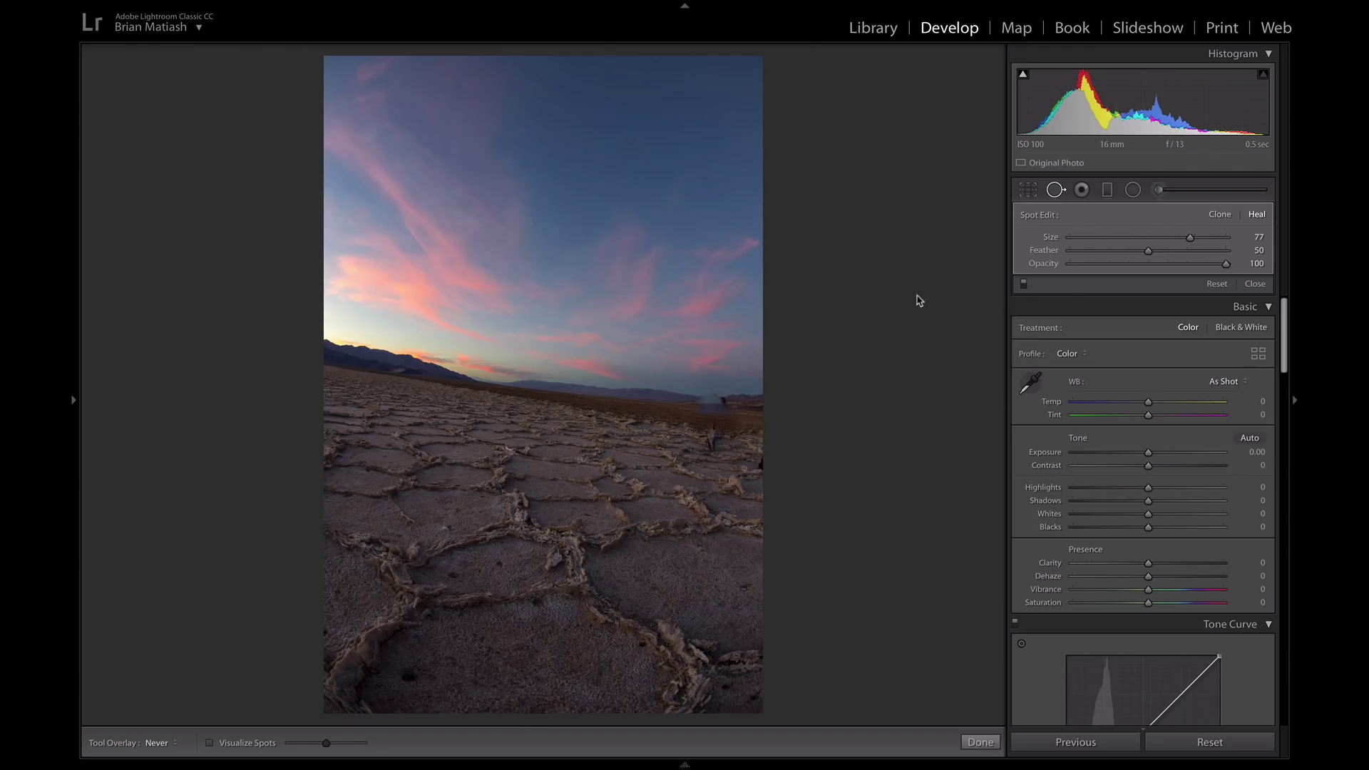
left_click(709, 397)
key("ctrl+z")
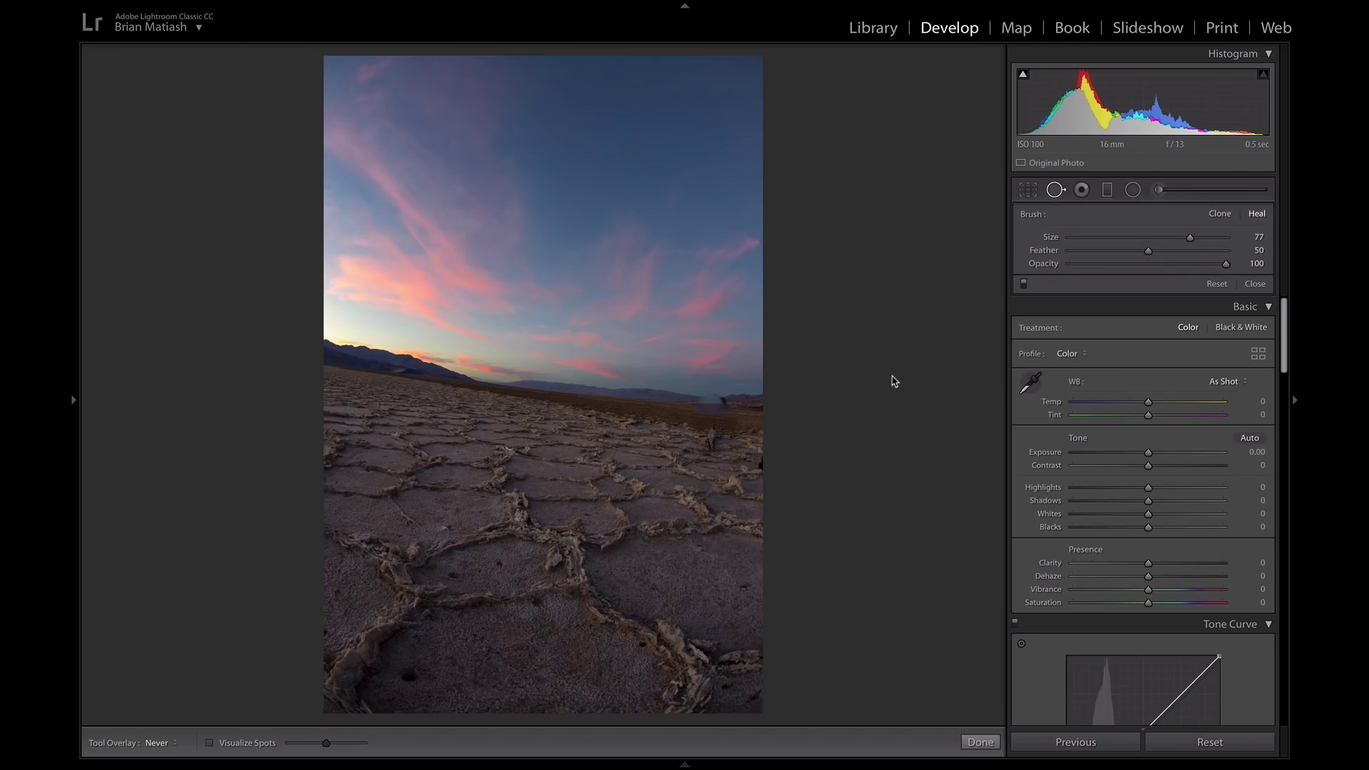
key("ctrl+z")
left_click(716, 403)
mouse_move(719, 414)
left_mouse_down()
mouse_move(714, 457)
mouse_move(697, 454)
mouse_move(707, 417)
left_mouse_up()
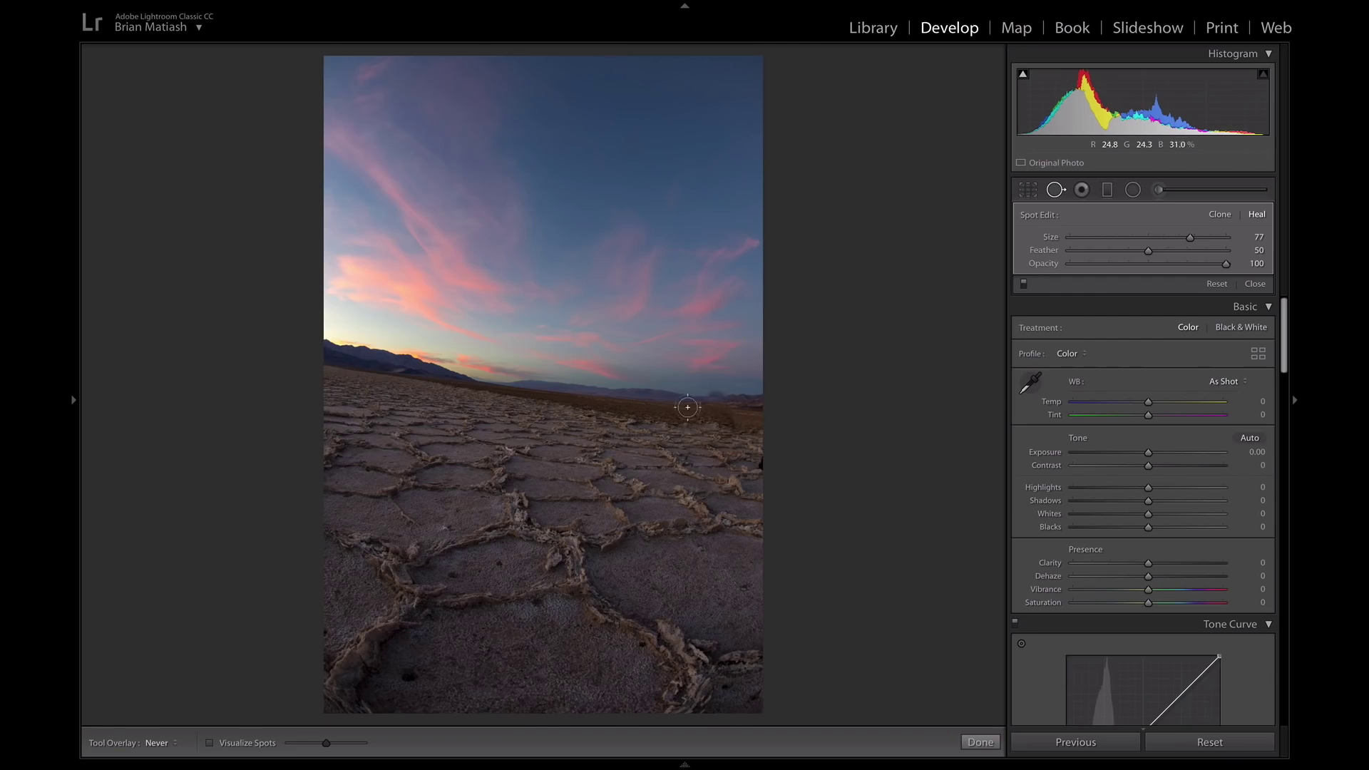
key("ctrl+z")
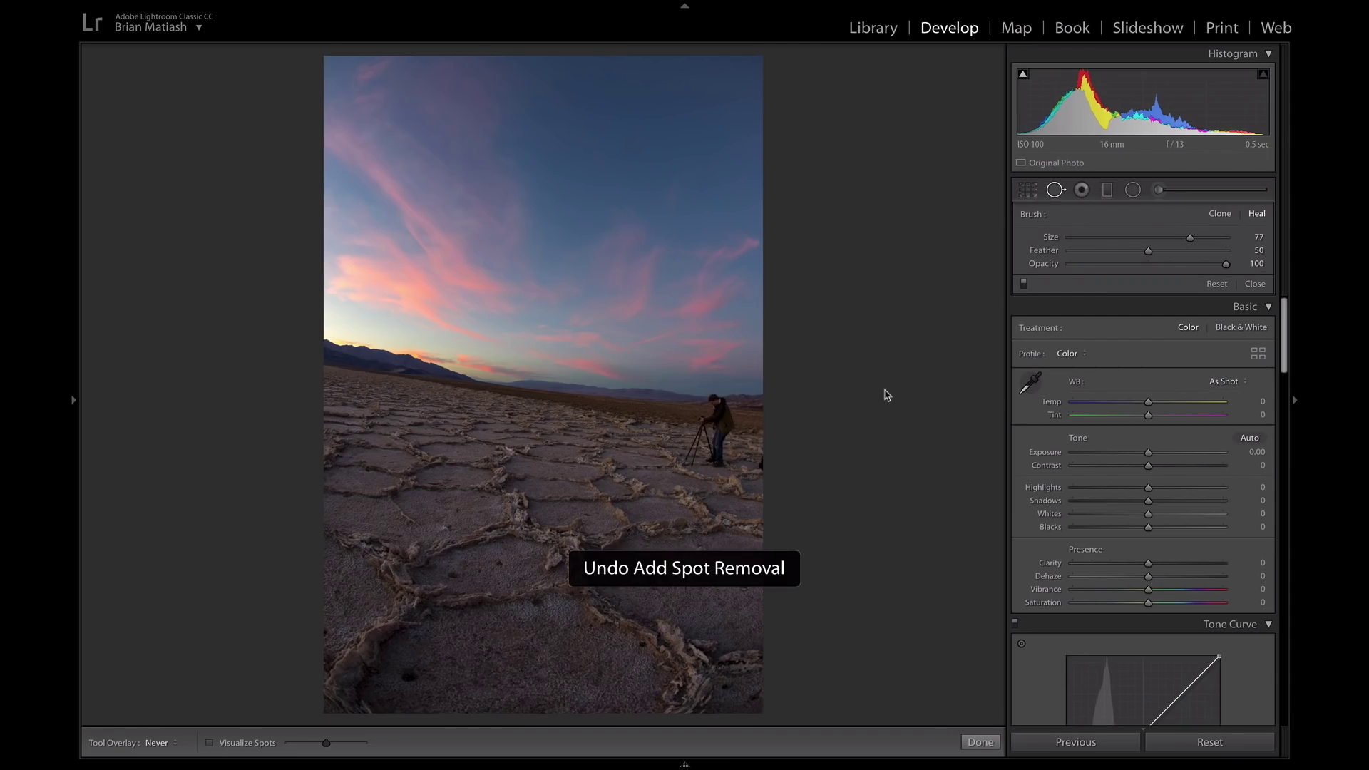
- Switch to Photoshop, choose the Spot Healing Brush with the Content-Aware type, and duplicate the Background layer
key("ctrl+Right")
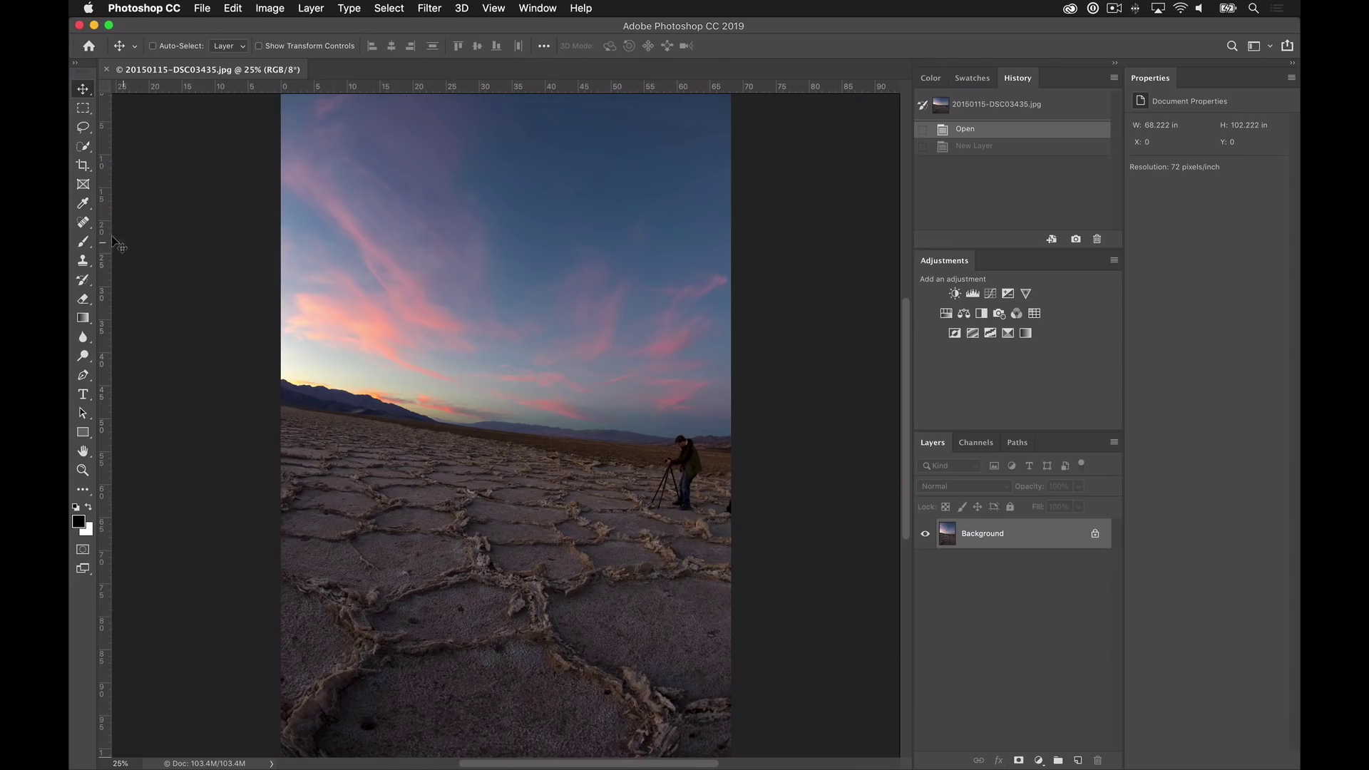
left_click(84, 223)
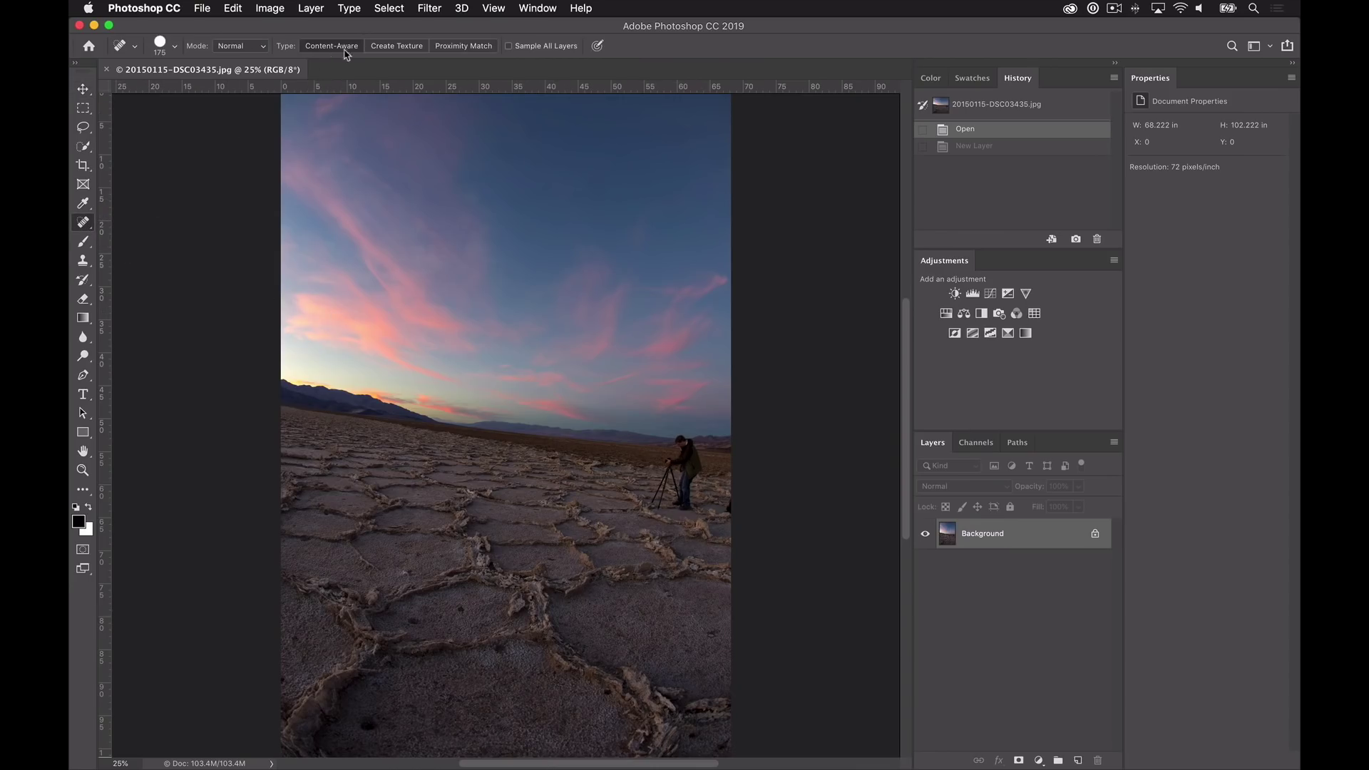
left_click(85, 224)
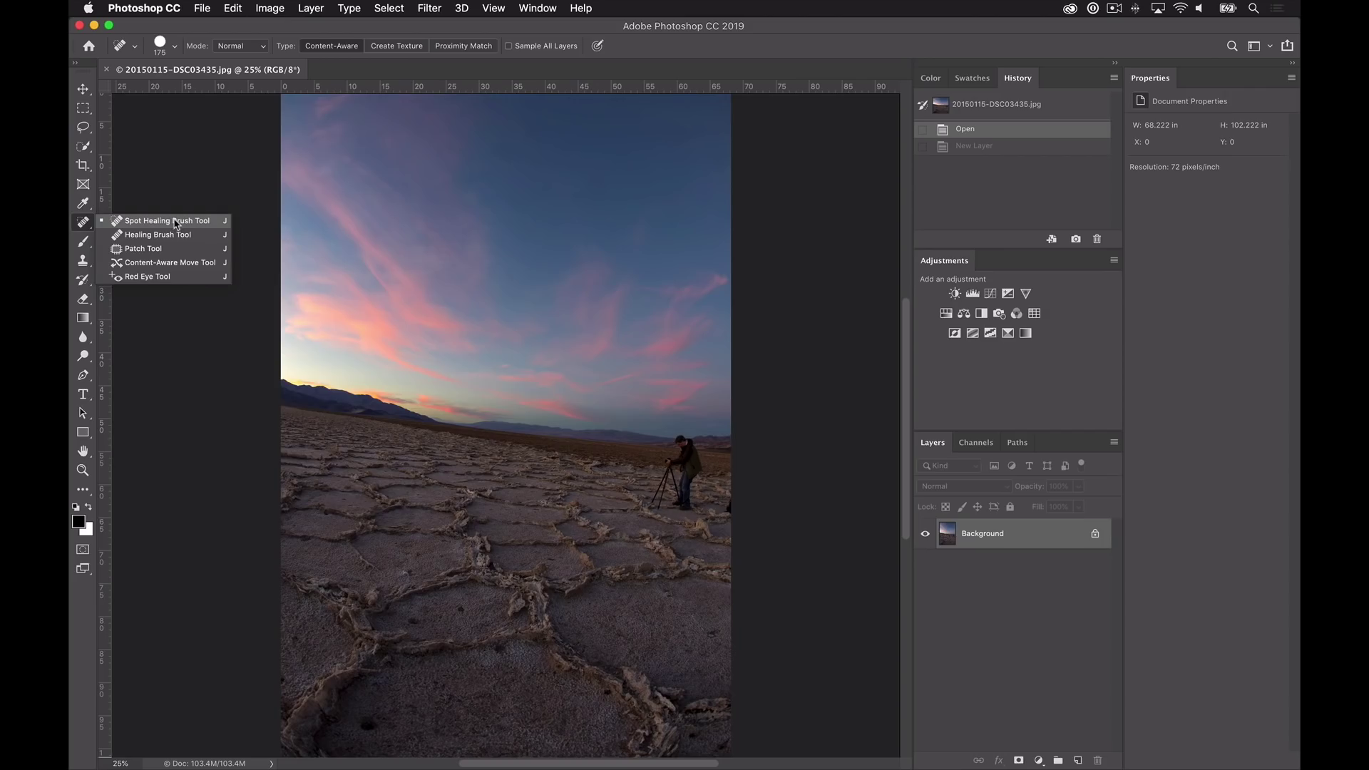
left_click(226, 172)
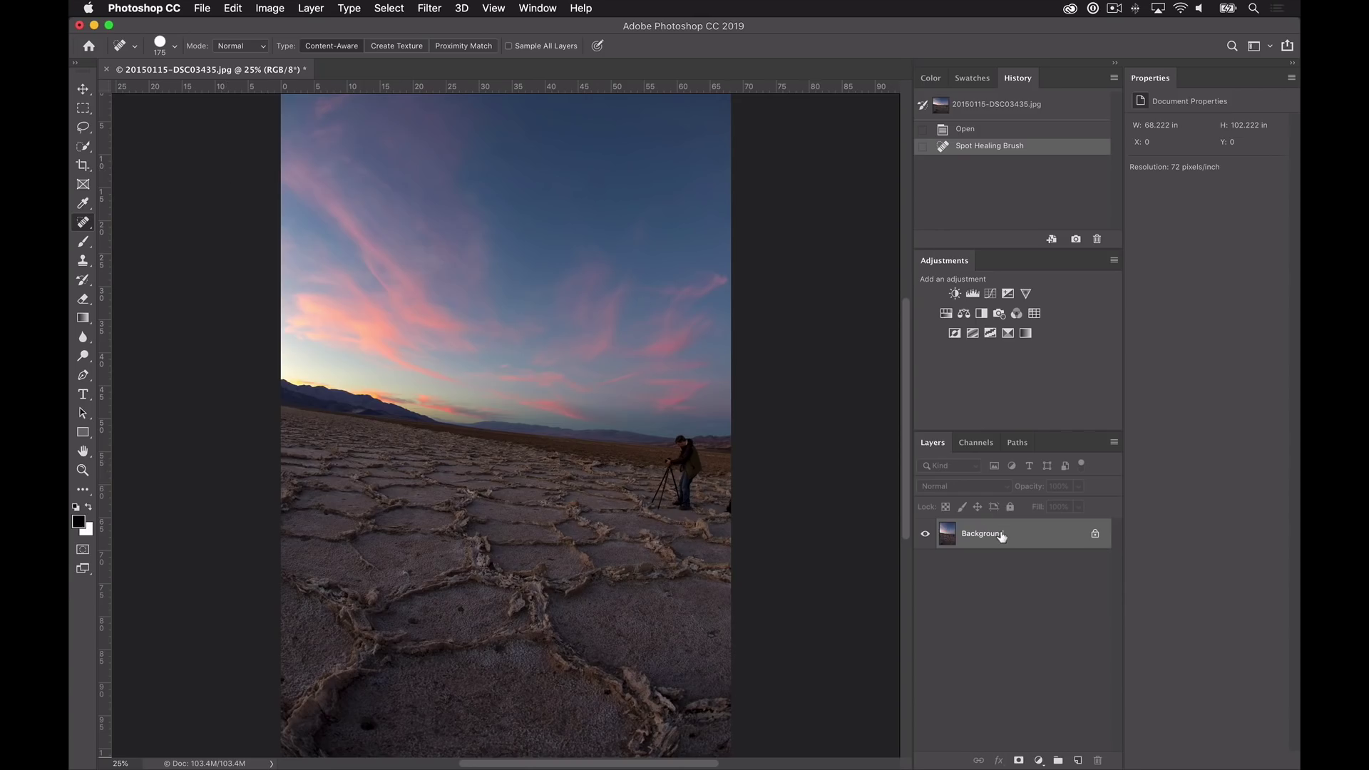
left_click_drag(1001, 536, 1078, 760)
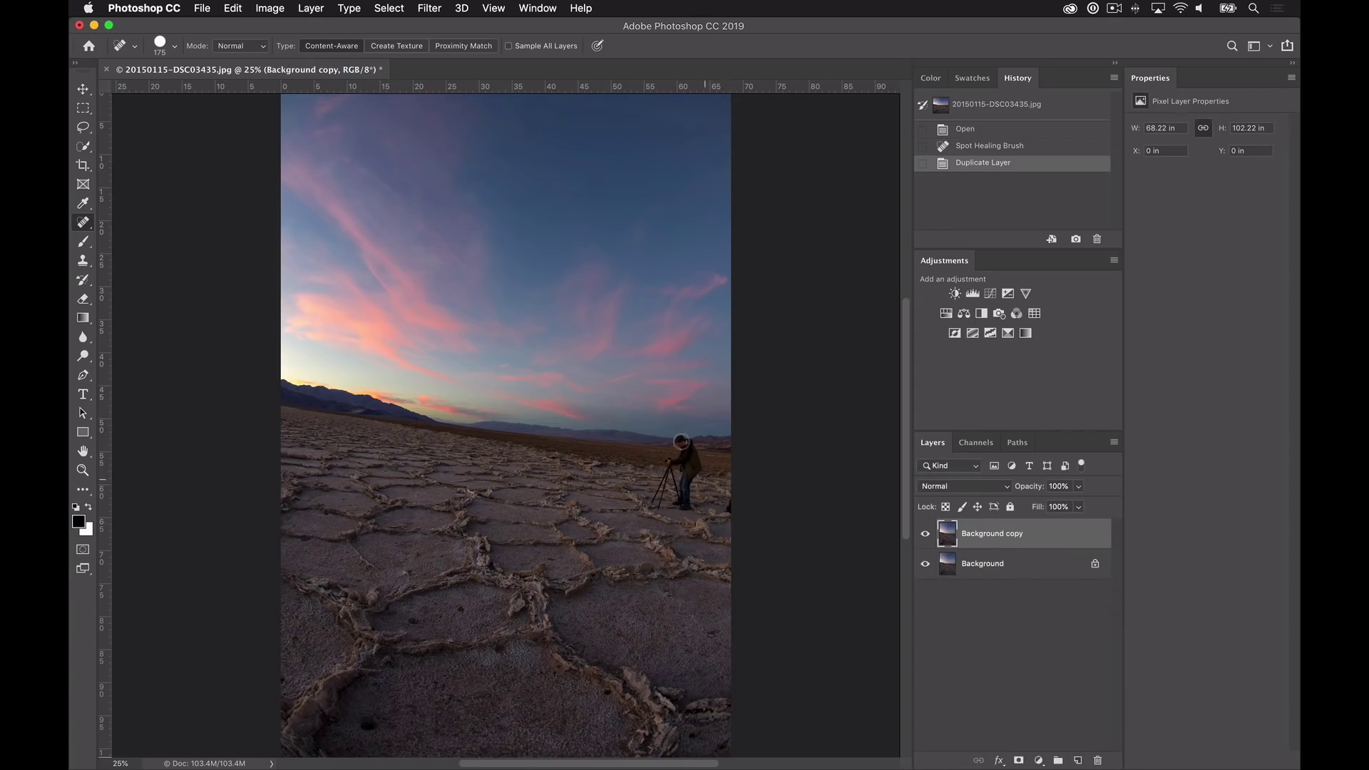
- Heal the photographer and tripod out of the Background copy layer and compare the layer hidden and shown
mouse_move(680, 442)
left_mouse_down()
mouse_move(684, 506)
mouse_move(670, 461)
mouse_move(654, 503)
mouse_move(670, 504)
mouse_move(653, 497)
mouse_move(687, 459)
left_mouse_up()
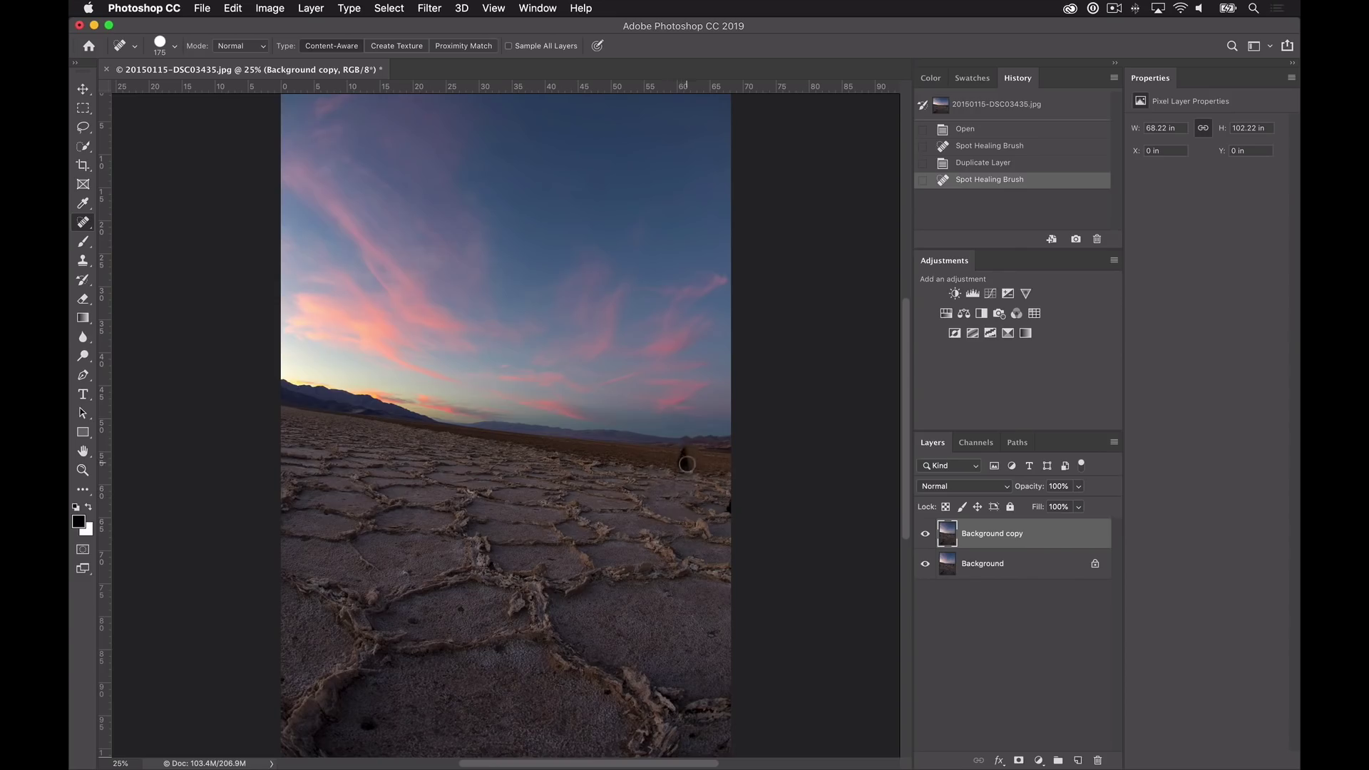
left_click(683, 460)
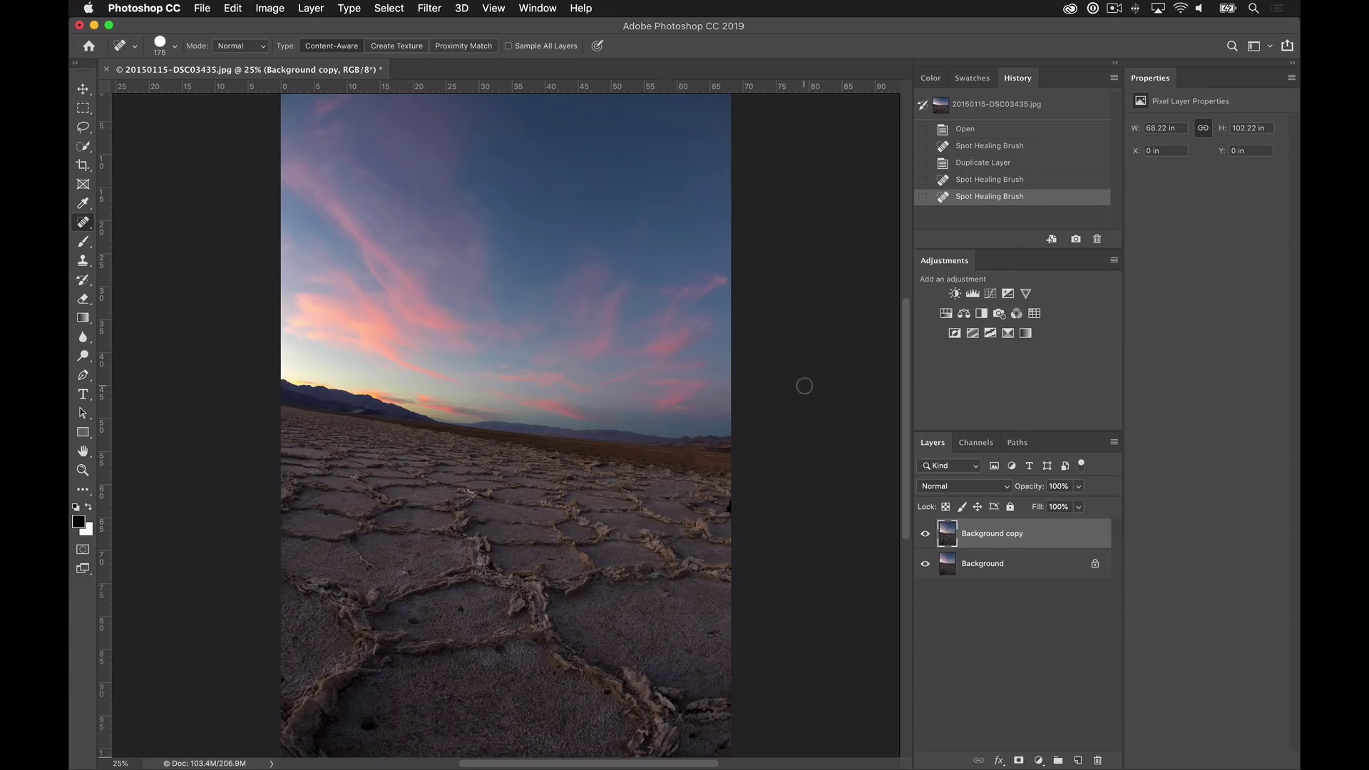
left_click(925, 533)
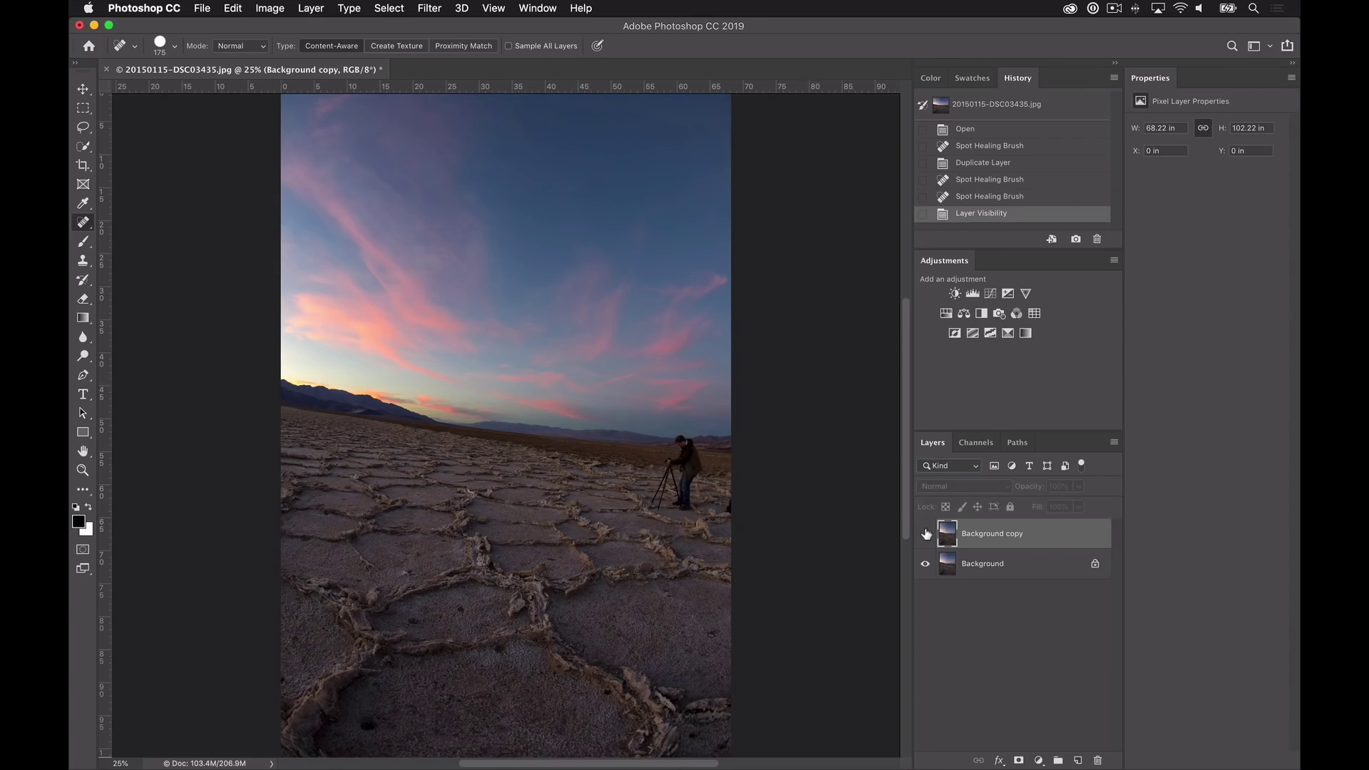
left_click(926, 533)
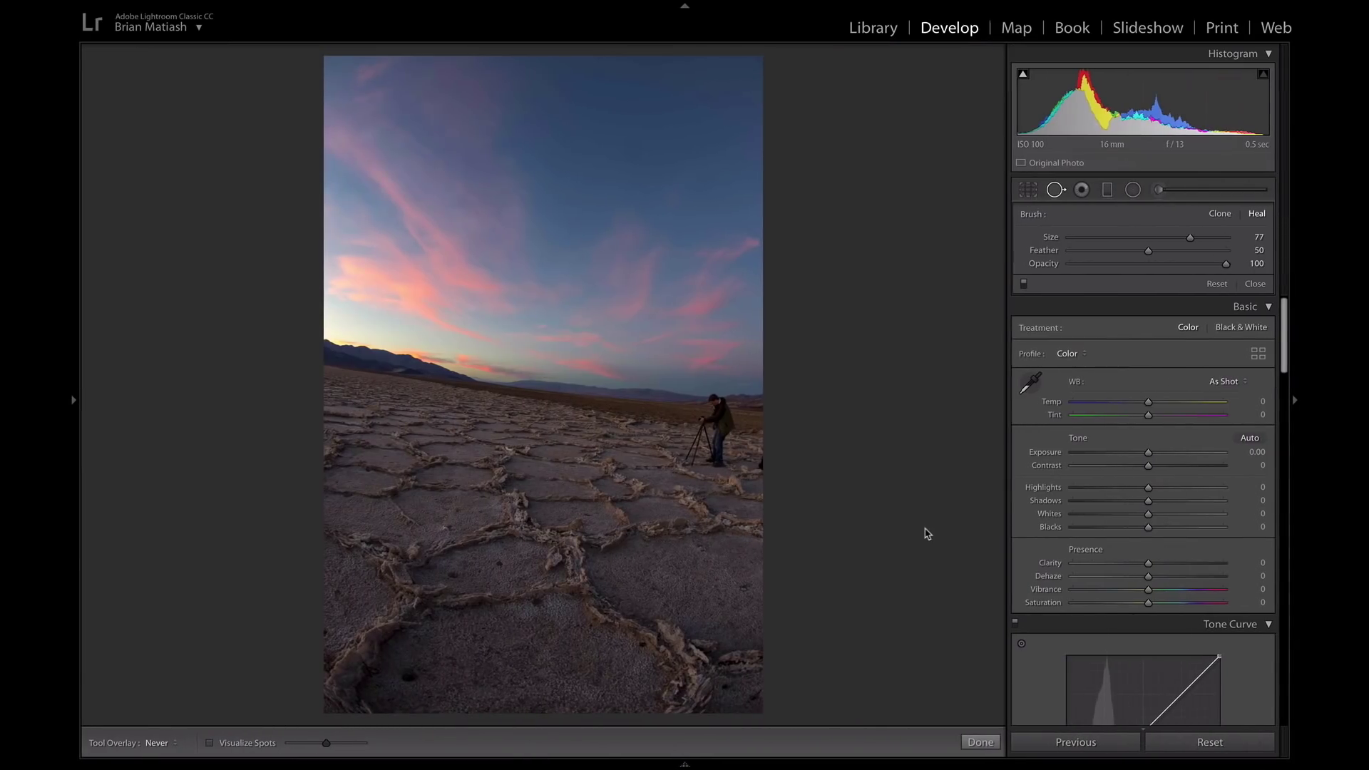
- Switch to Lightroom Classic, heal over the photographer with the Spot Removal brush, and reposition the sampled source area
mouse_move(715, 396)
left_mouse_down()
mouse_move(726, 427)
mouse_move(716, 449)
mouse_move(693, 454)
mouse_move(708, 415)
left_mouse_up()
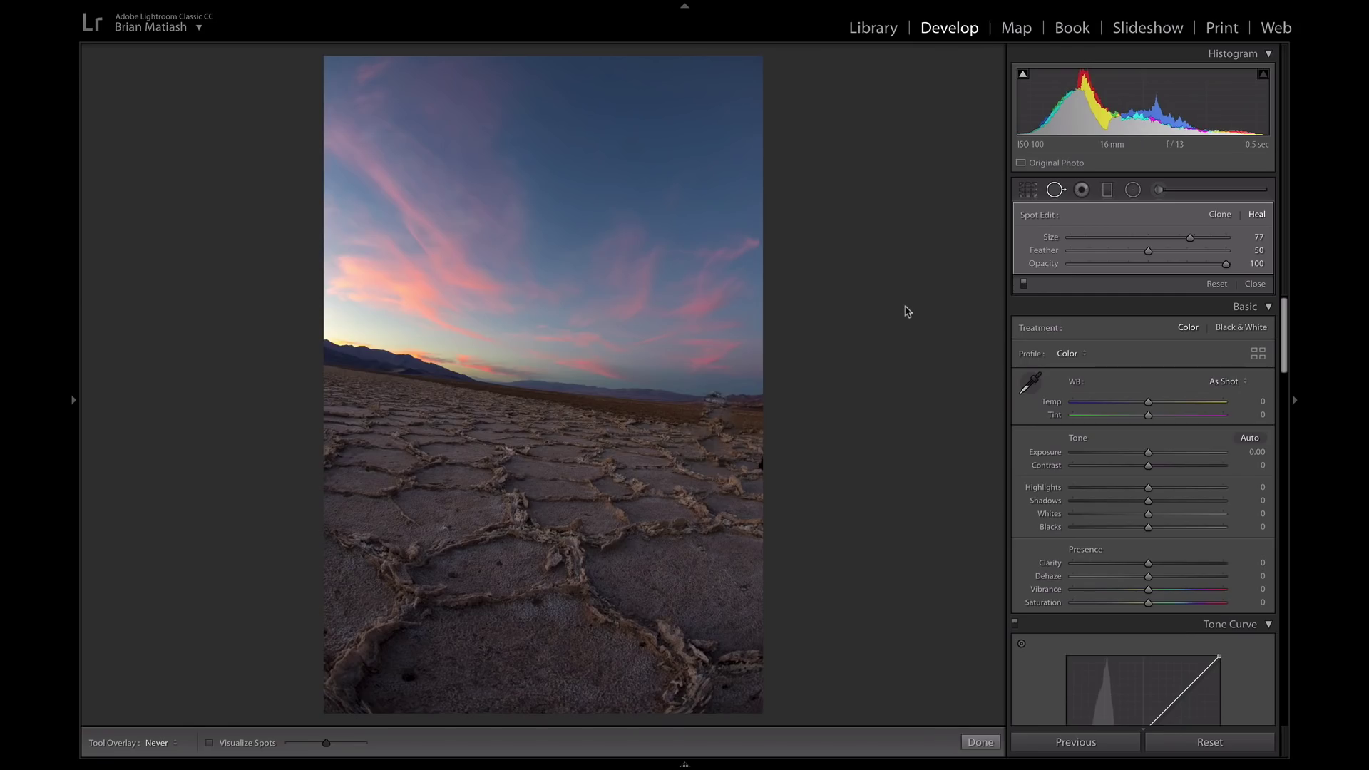
key("h")
mouse_move(709, 413)
left_mouse_down()
mouse_move(678, 440)
mouse_move(660, 432)
mouse_move(667, 422)
left_mouse_up()
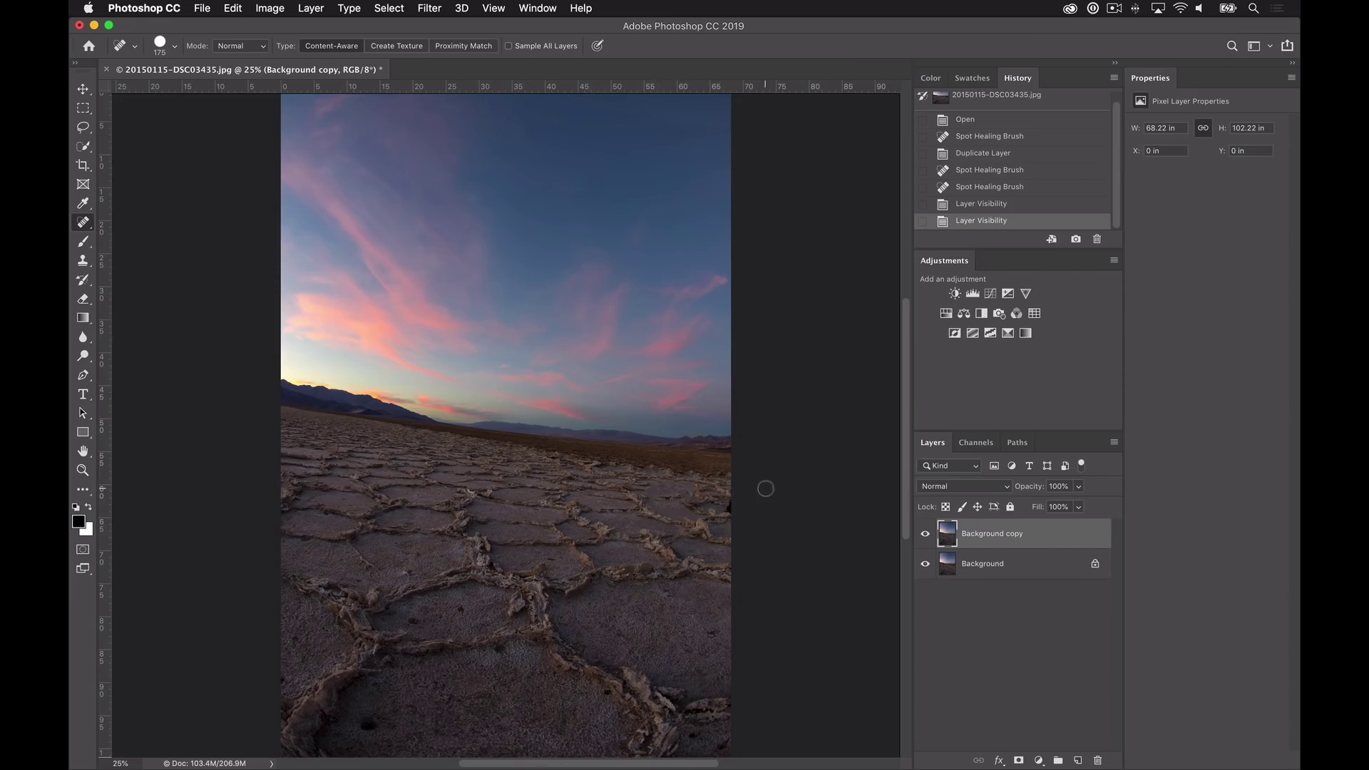
- Switch to Photoshop, heal the dark holes and spots across the foreground salt flats on Background copy, and activate the Move tool
left_click(361, 729)
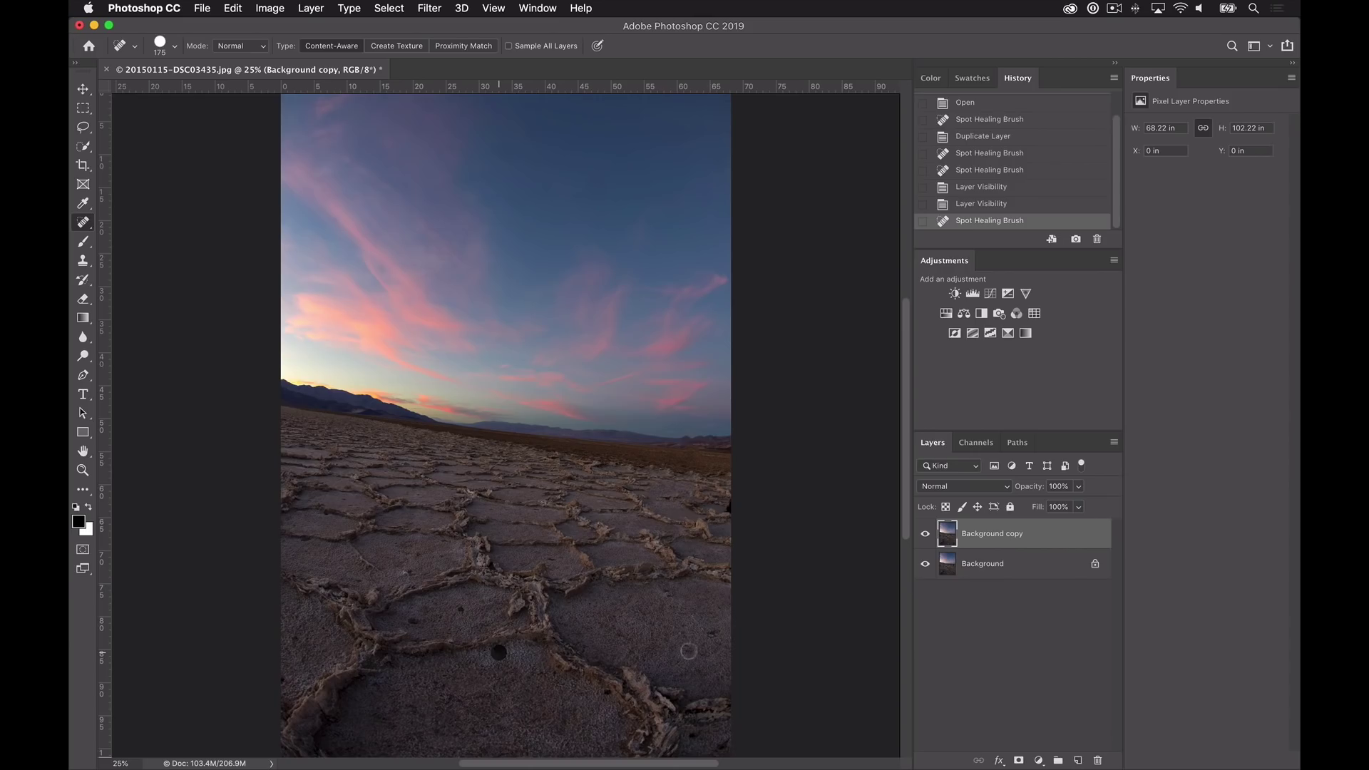
left_click(710, 635)
left_click(715, 750)
left_click(692, 736)
left_click(602, 703)
left_click(460, 610)
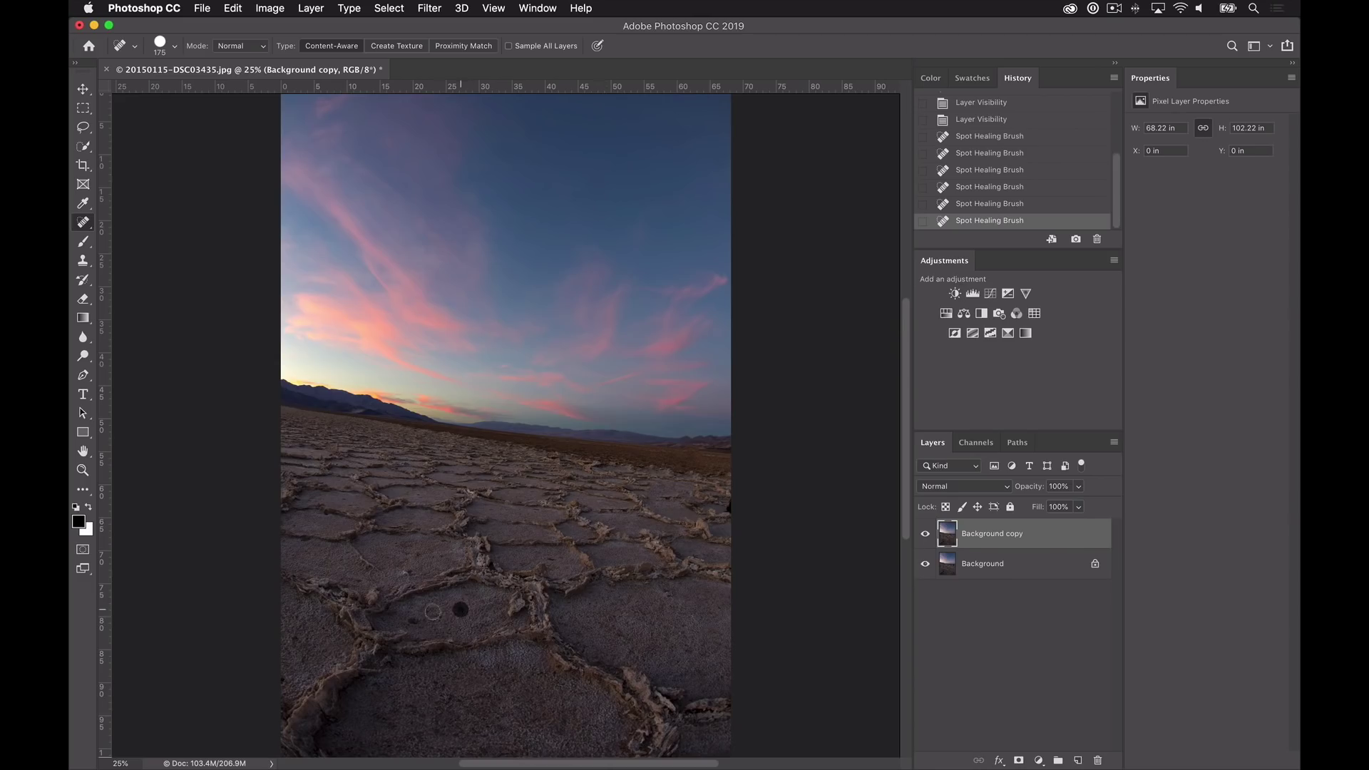
left_click(414, 621)
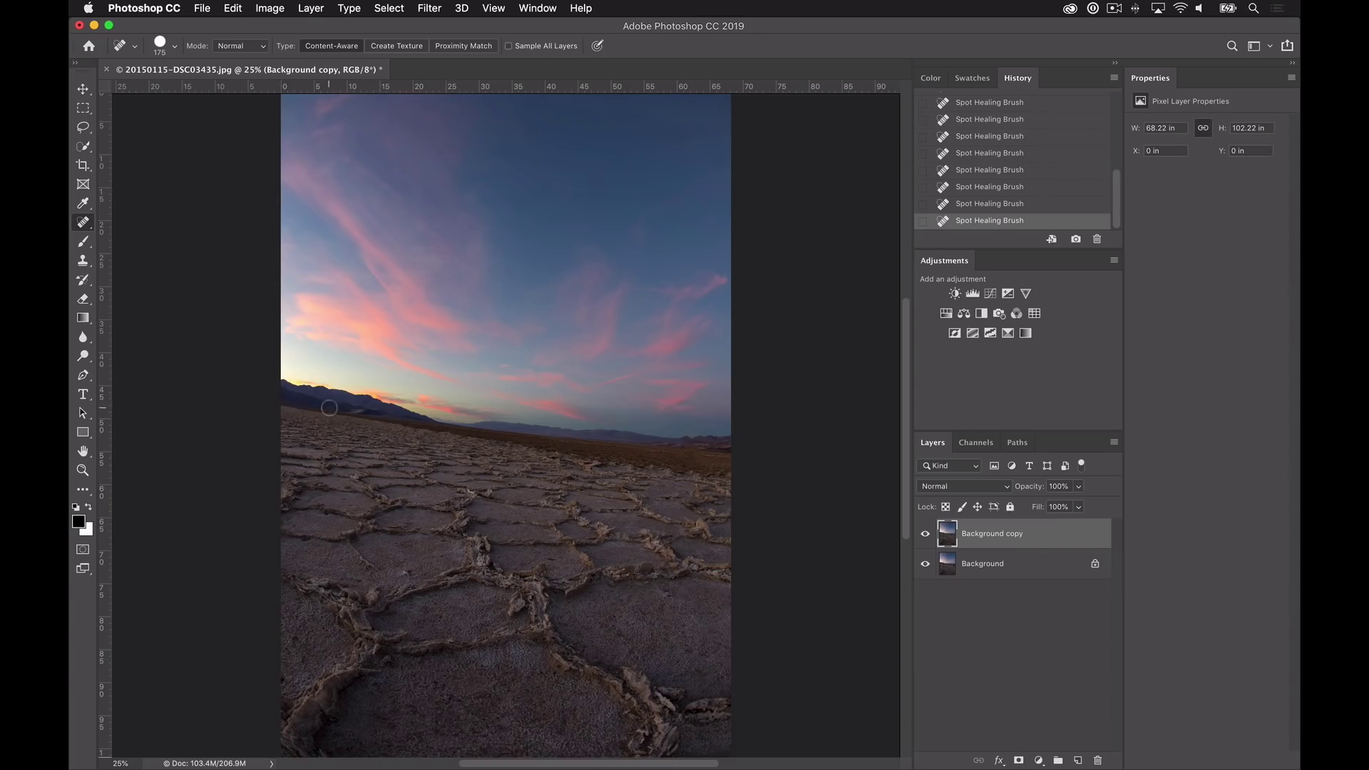
left_click(82, 89)
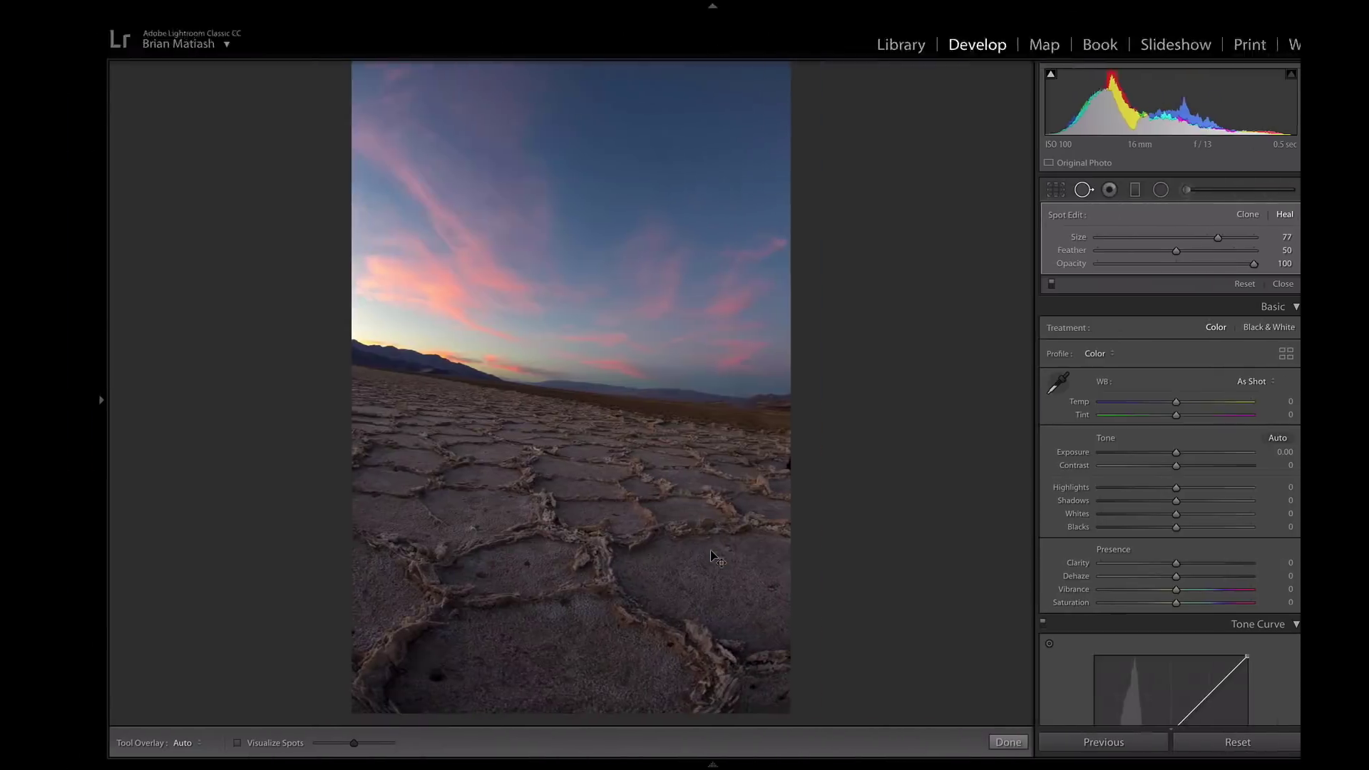
- Switch to Lightroom Classic, close Spot Removal, and apply the Auto Upright correction with Constrain Crop enabled
scroll(1149, 456, "down", 10)
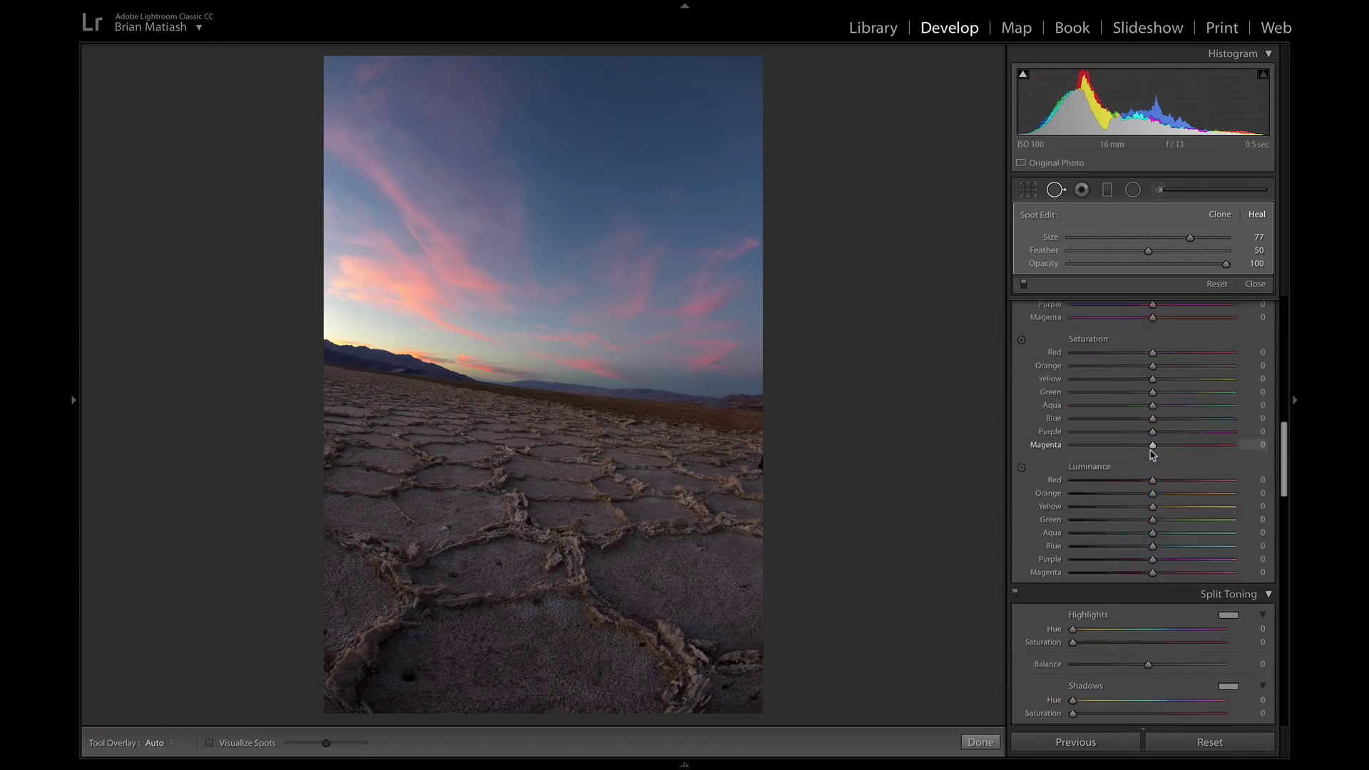
left_click(1056, 189)
scroll(1122, 391, "down", 10)
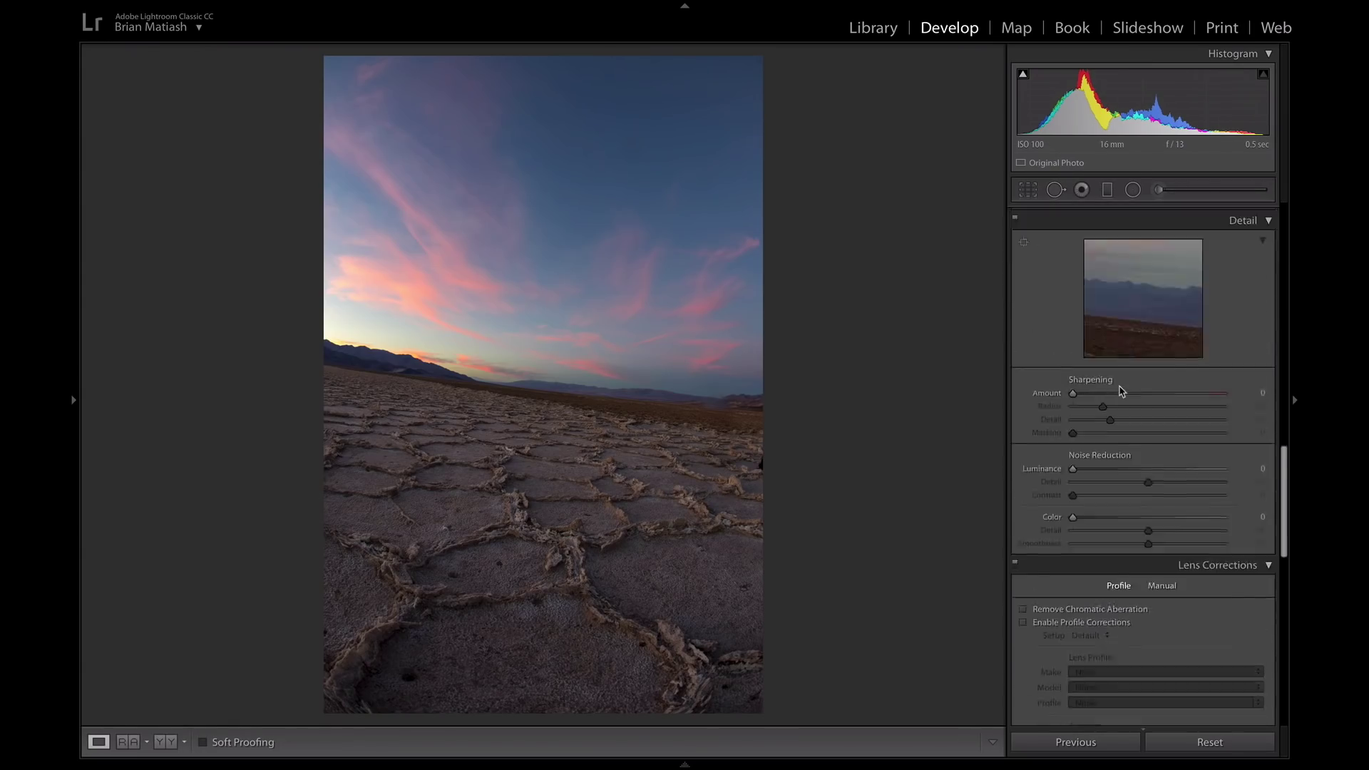
scroll(1121, 391, "up", 5)
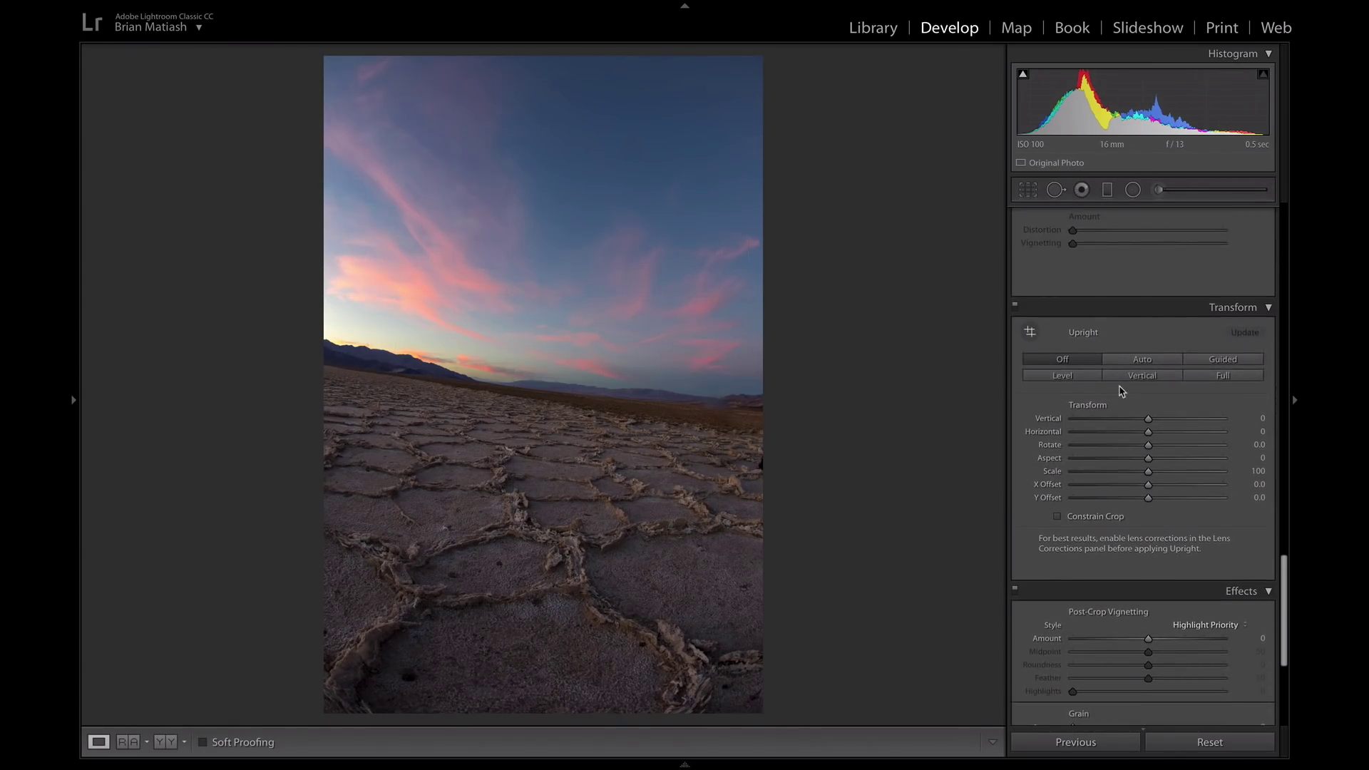
left_click(1141, 359)
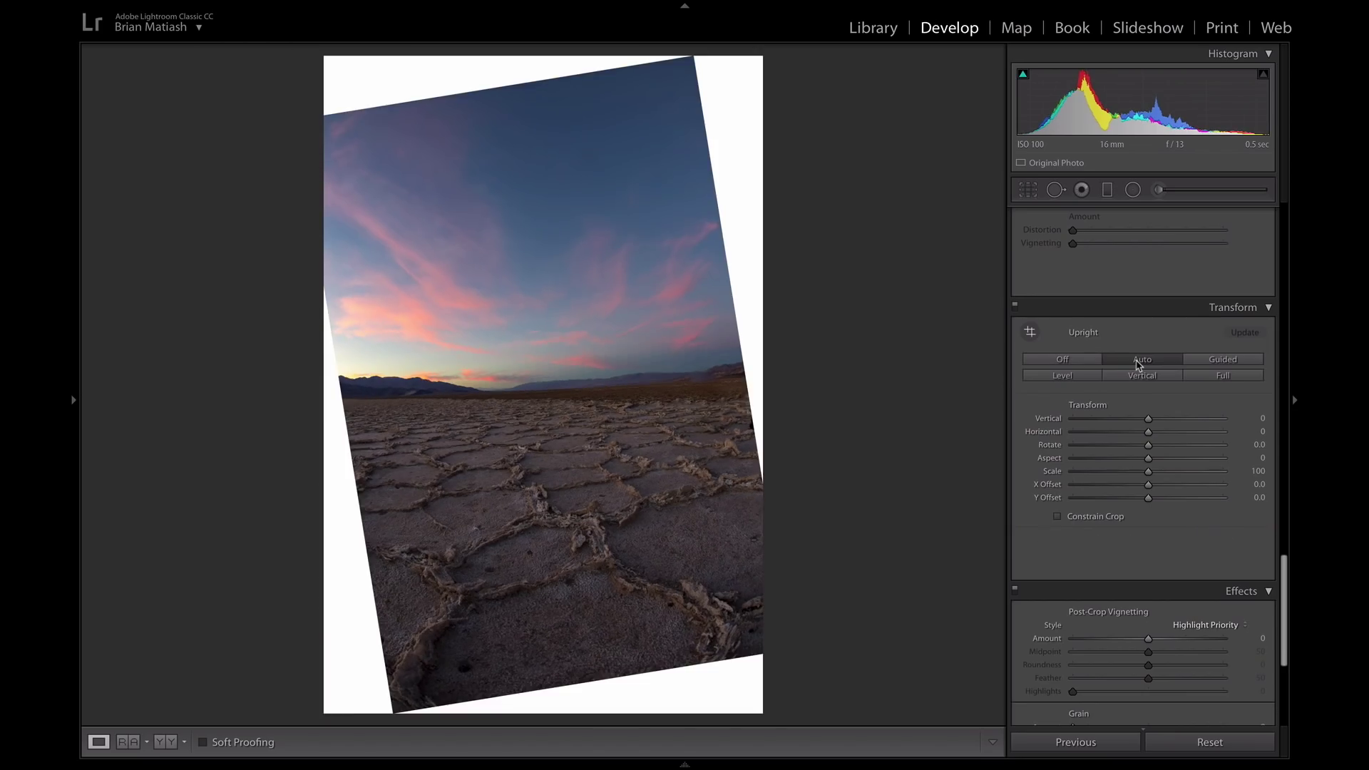
left_click(1055, 516)
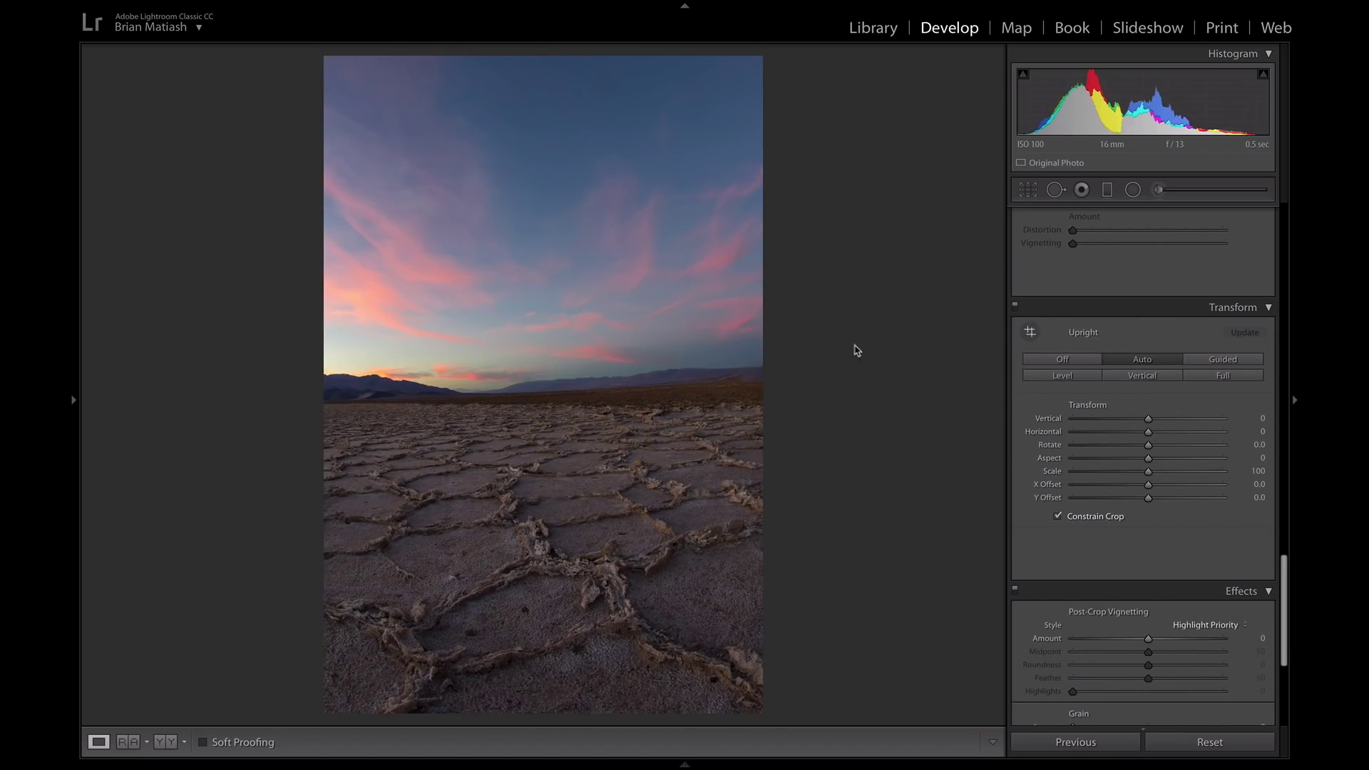
- Rotate the crop slightly to fine-tune the level of the horizon and apply it
key("r")
left_click_drag(780, 130, 785, 138)
key("r")
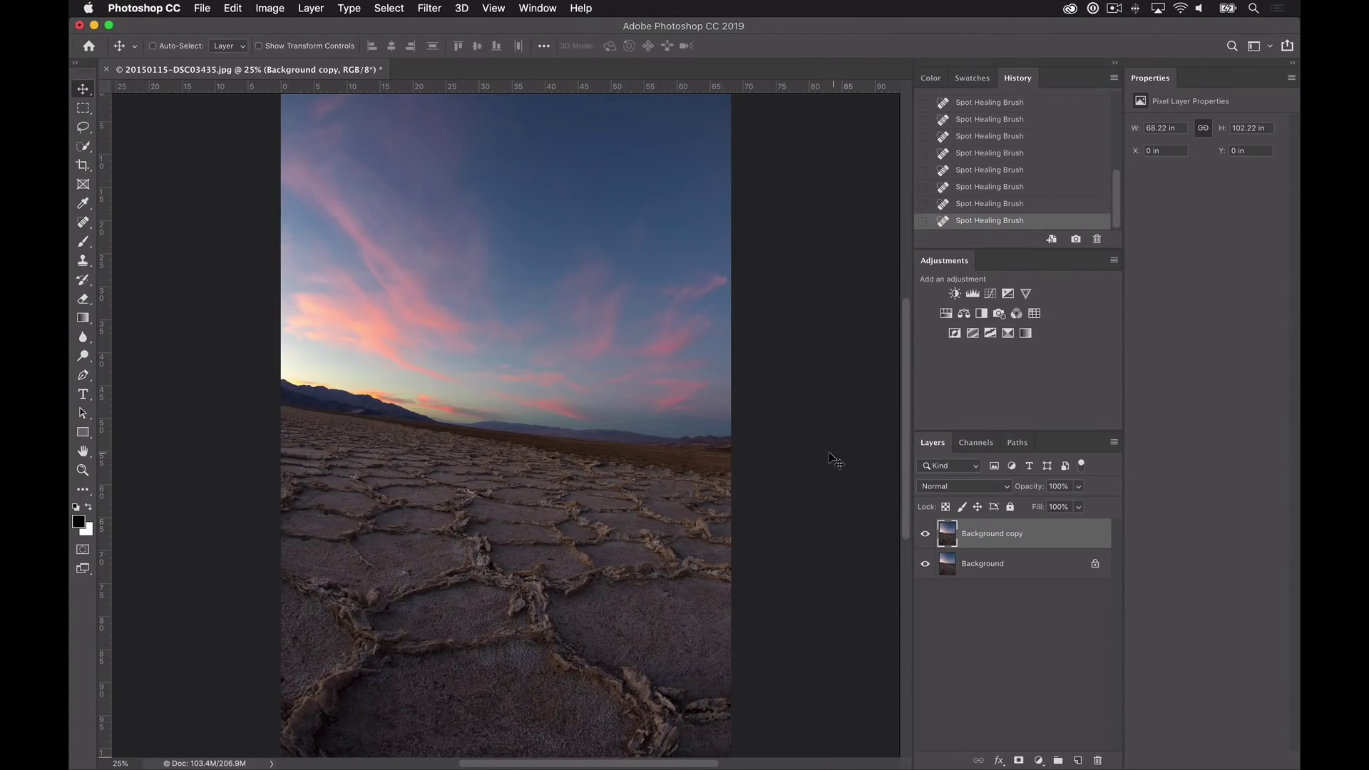
- Switch to Photoshop and warp the Background copy layer, pulling the horizon's left end down until it is level
left_click(233, 8)
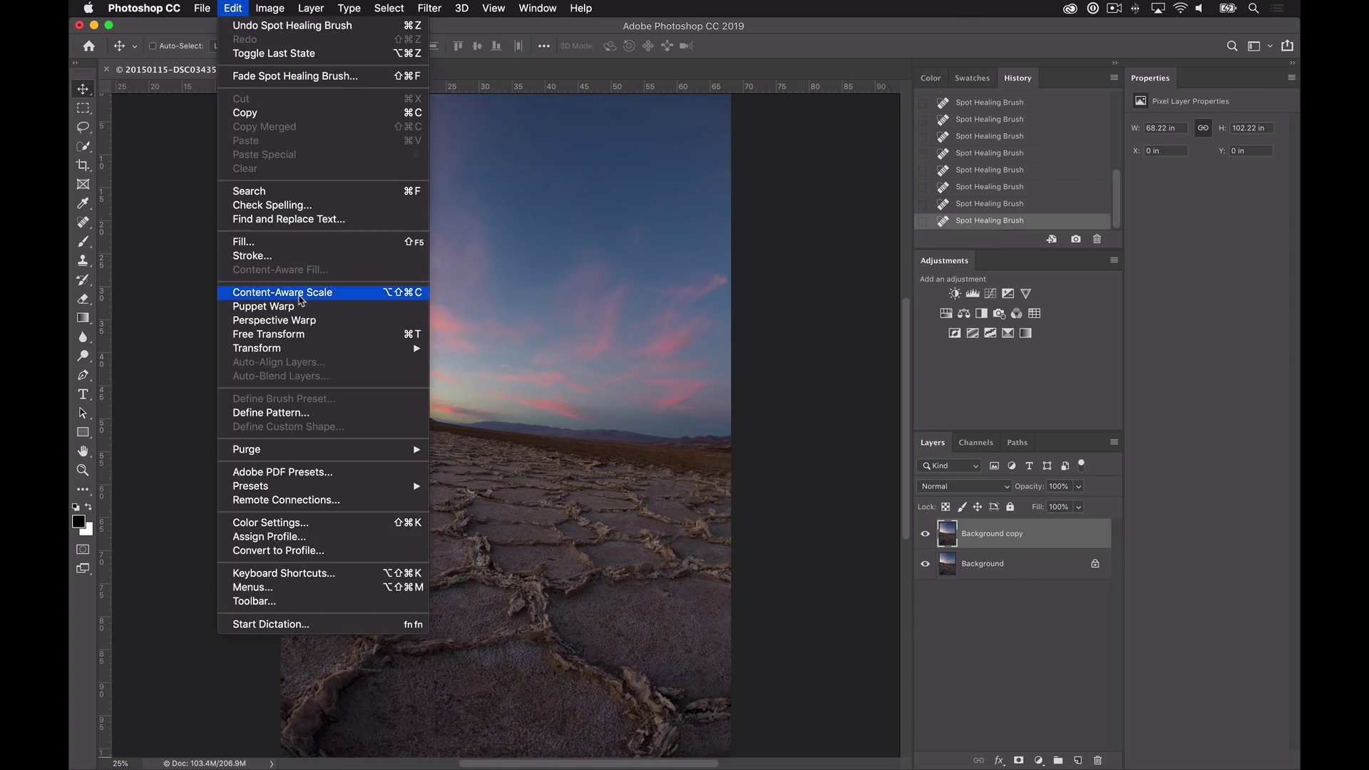
mouse_move(358, 348)
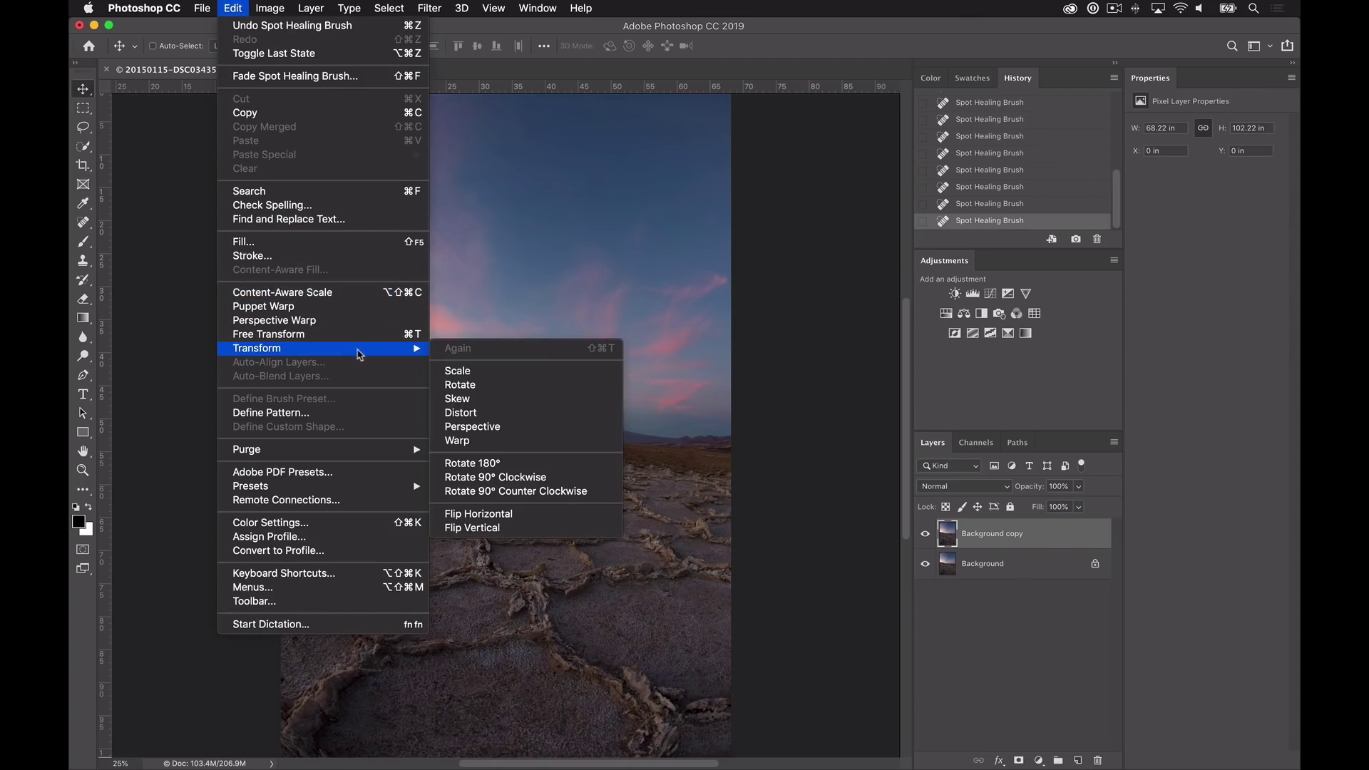
left_click(557, 443)
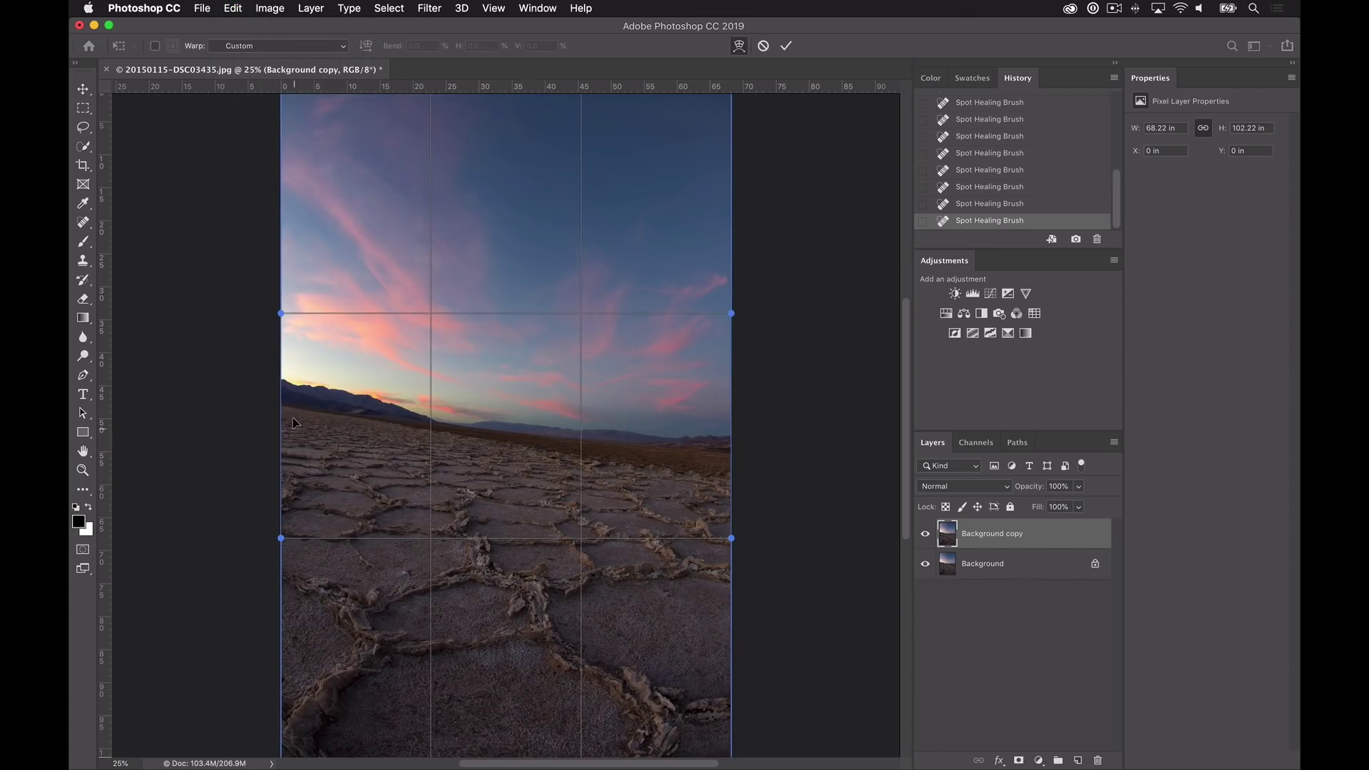
left_click_drag(292, 423, 348, 452)
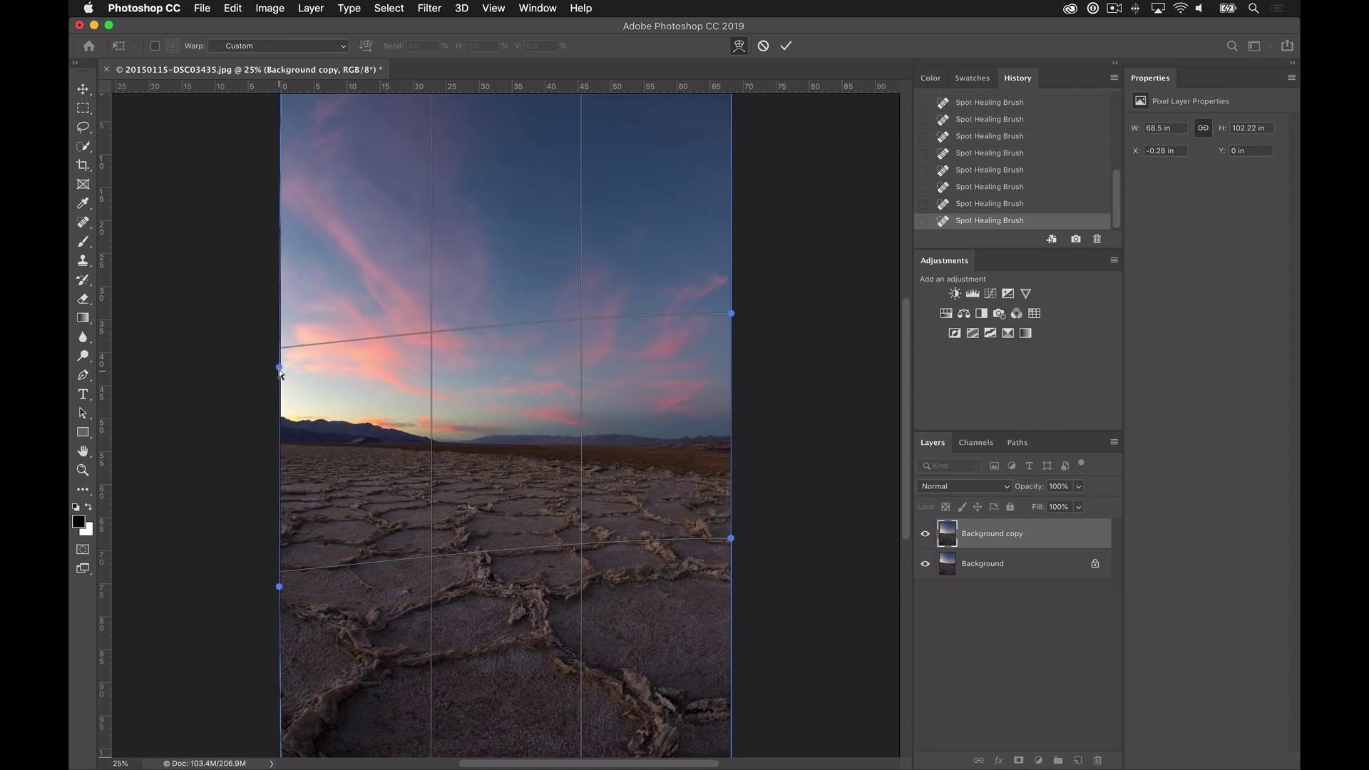
mouse_move(271, 369)
left_mouse_down()
mouse_move(267, 392)
mouse_move(263, 380)
left_mouse_up()
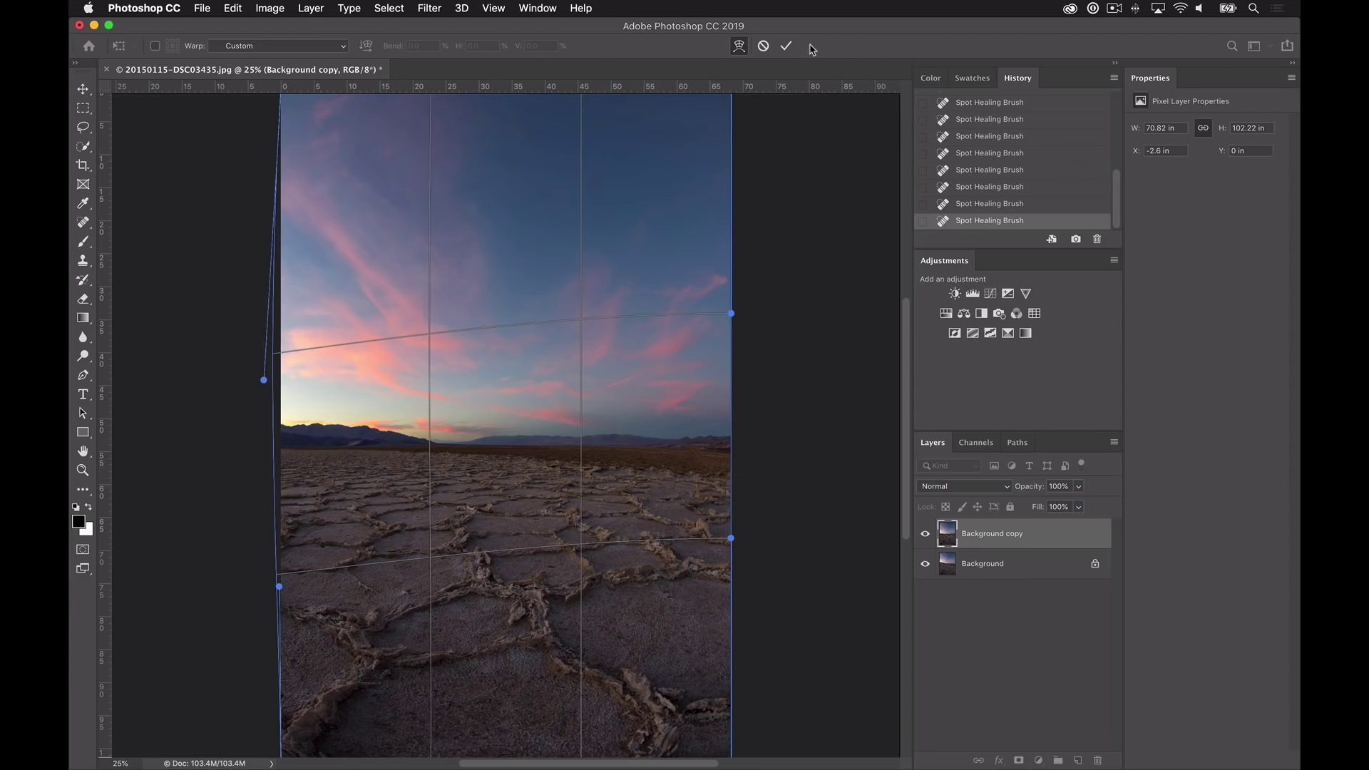
key("Return")
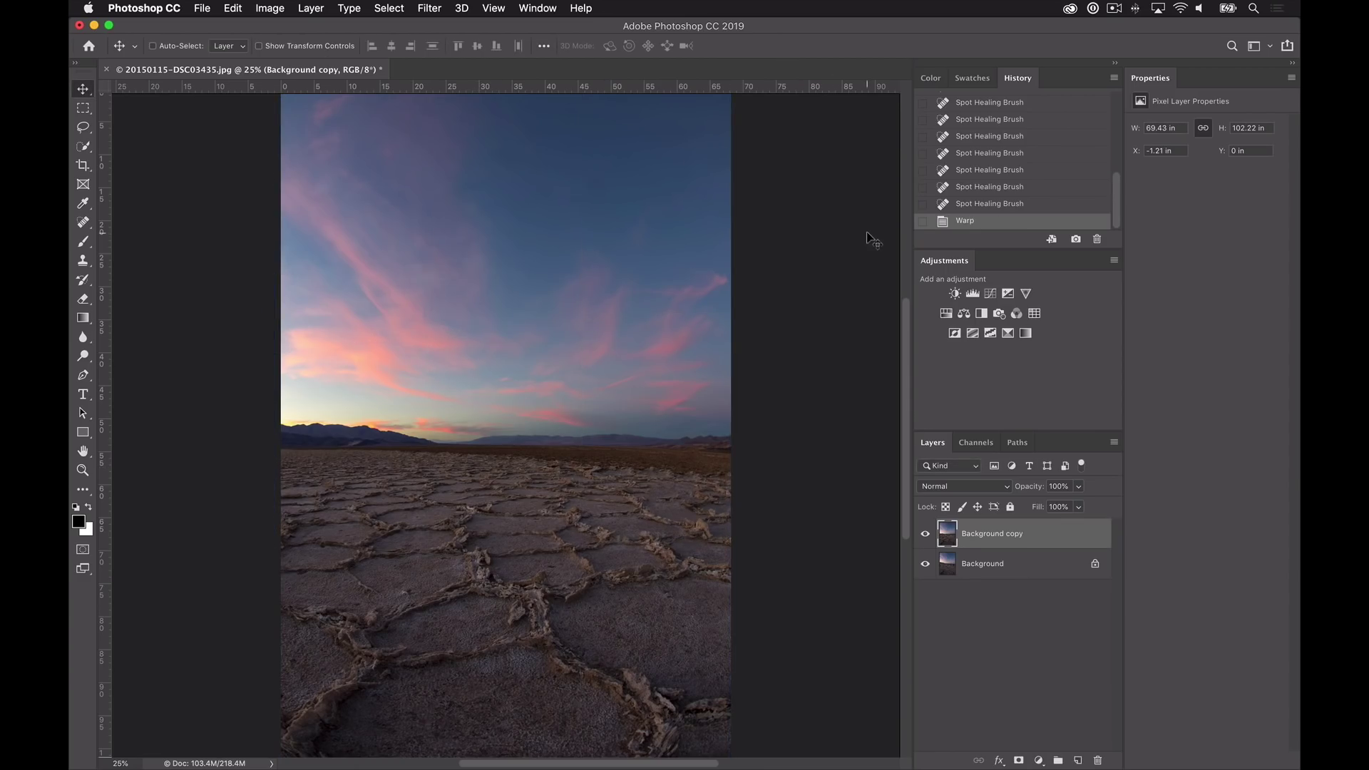
- Compare the photo before and after the warp using the history states, and switch to Lightroom Classic
left_click(1005, 205)
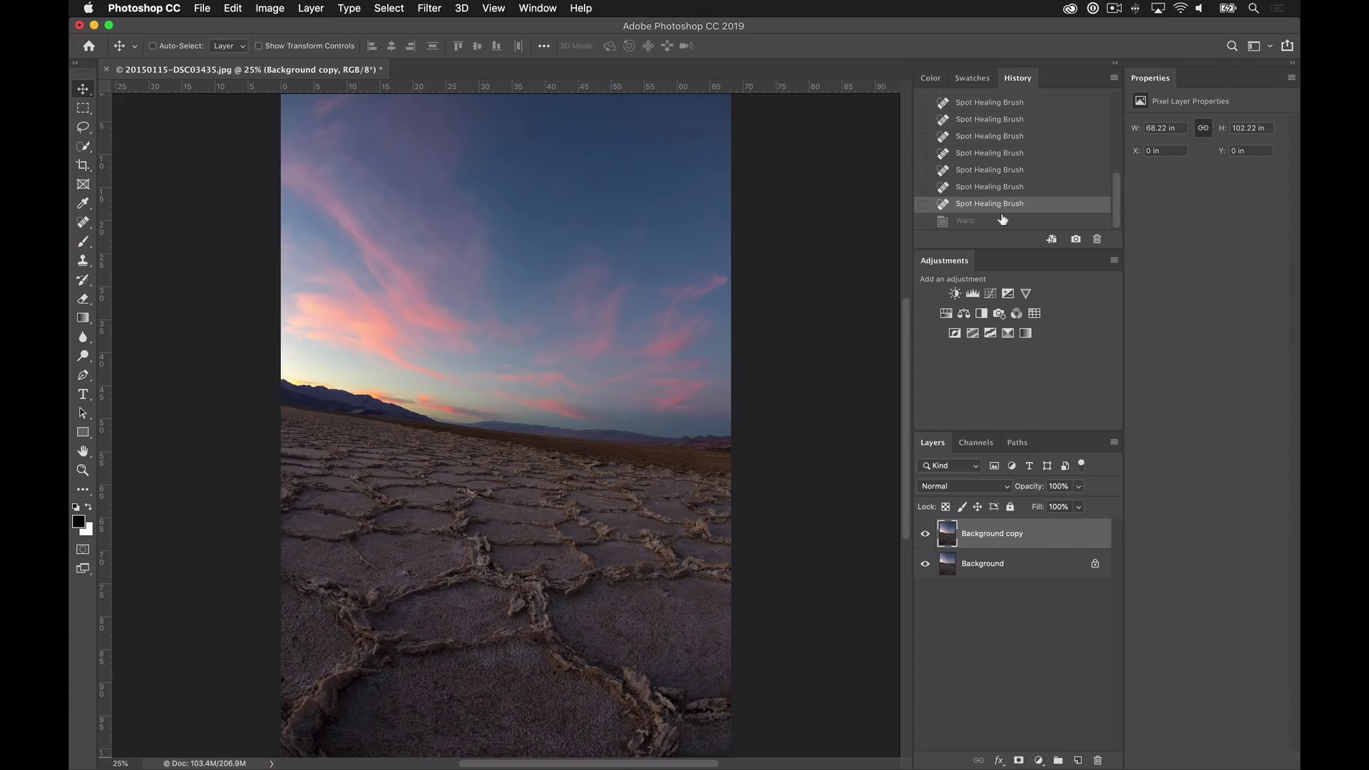
left_click(1004, 221)
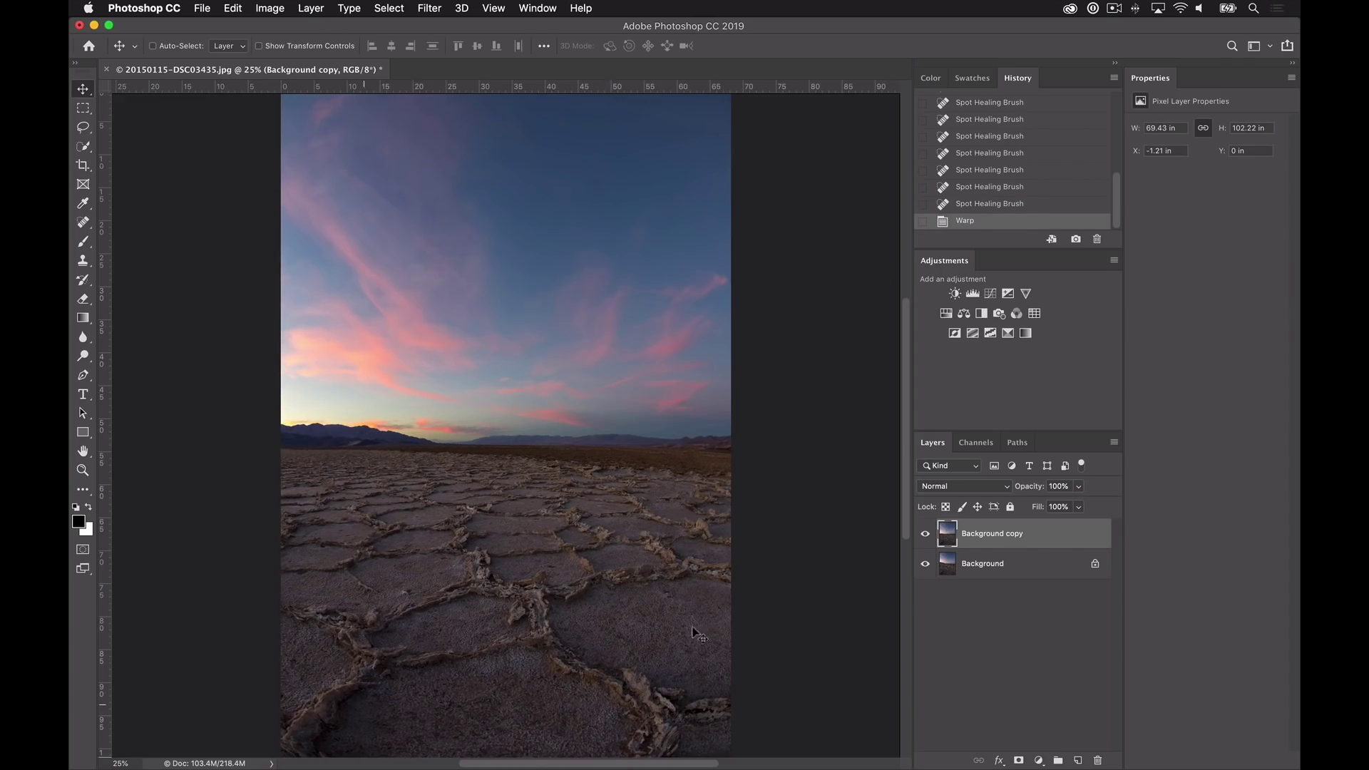
key("ctrl+Right")
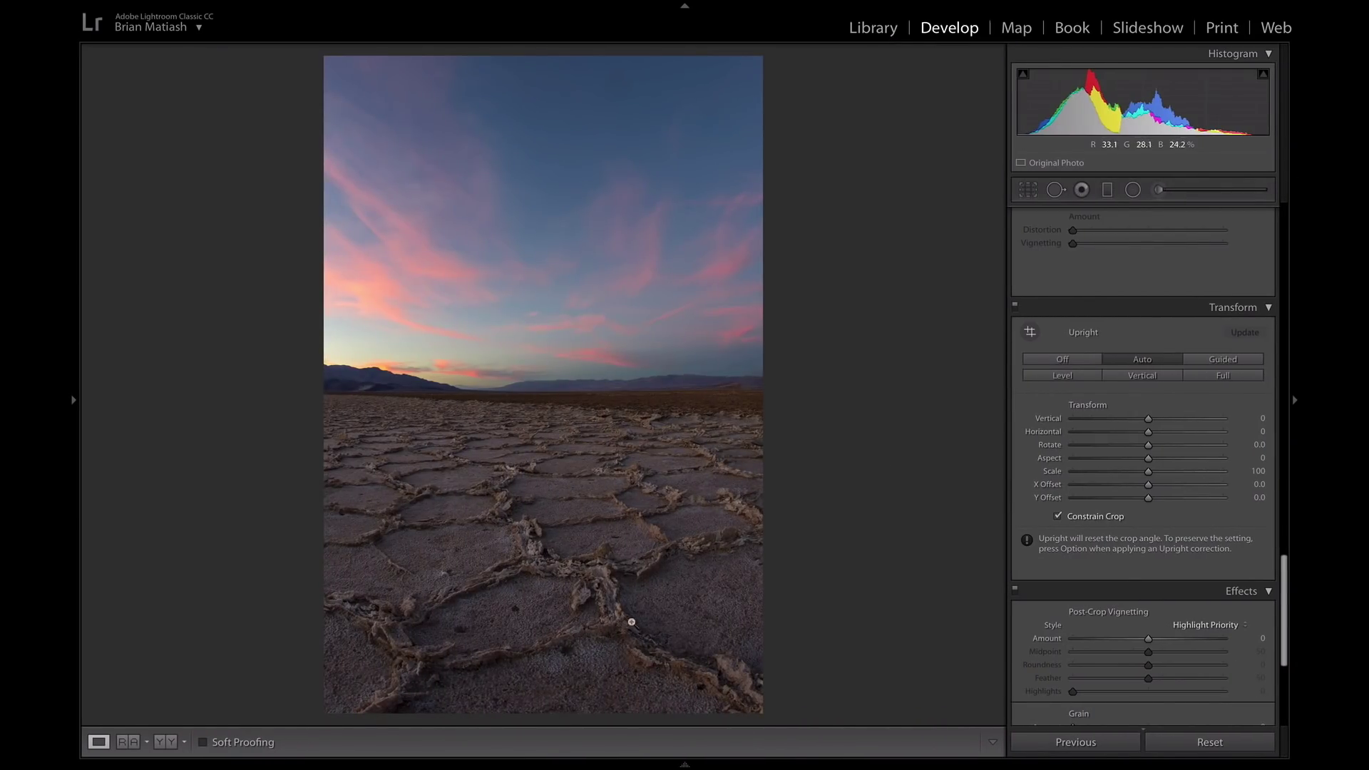
- Switch to Photoshop and place a horizontal ruler guide along the horizon at about 54.8 in
key("ctrl+Left")
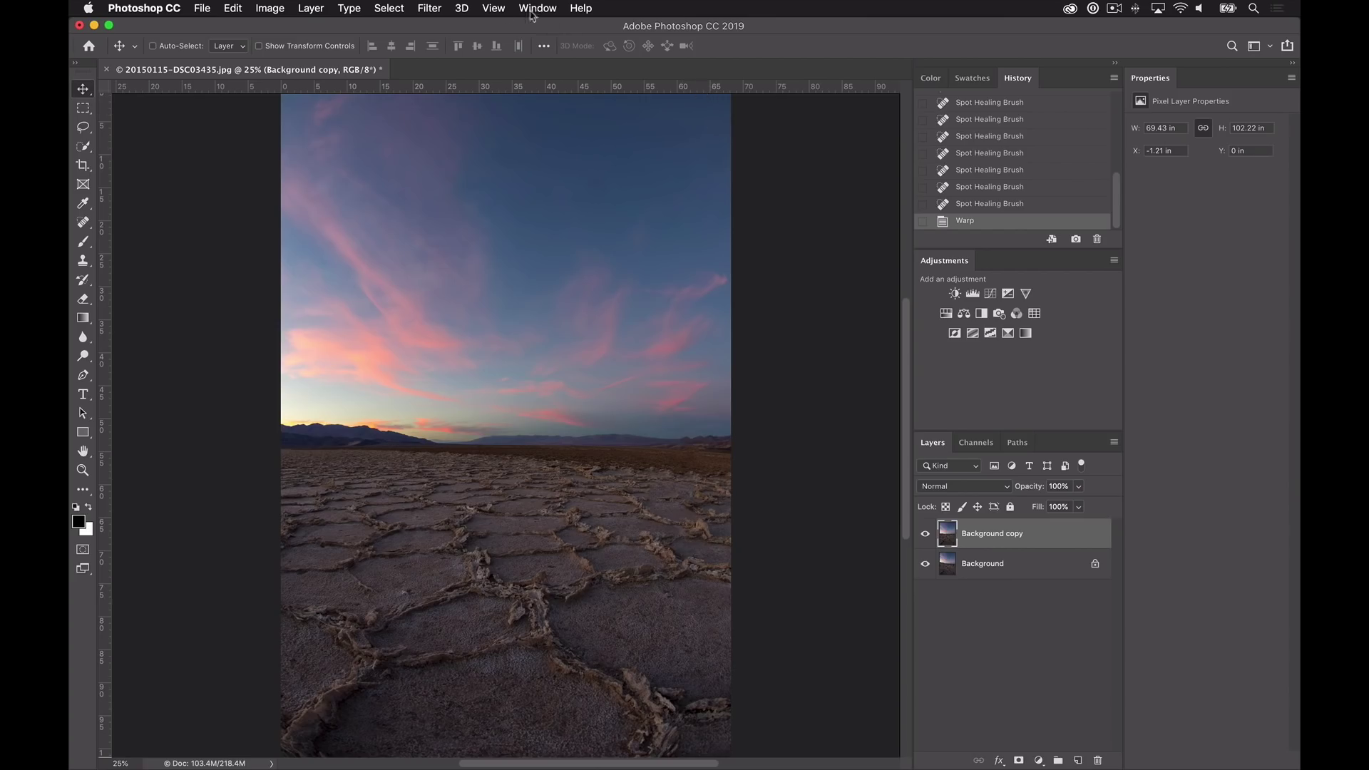
left_click(493, 8)
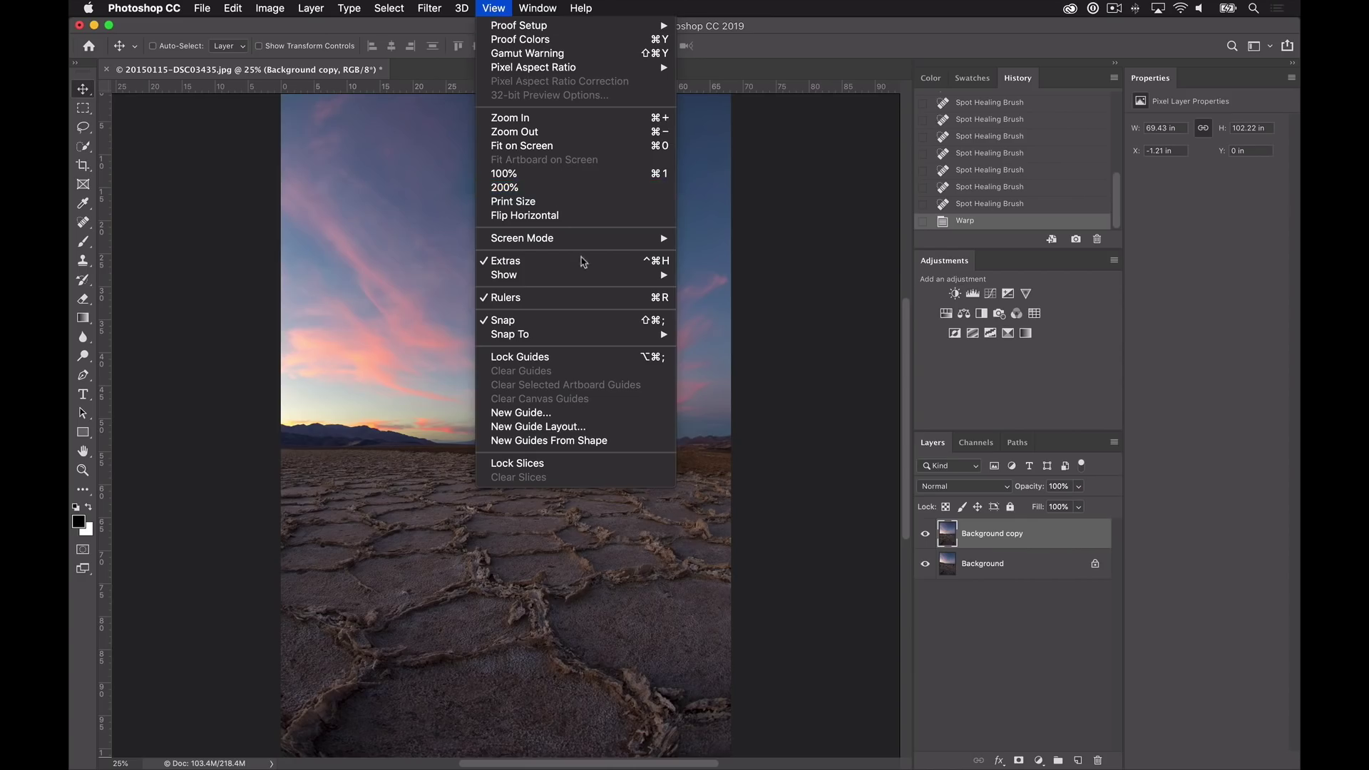
left_click(841, 243)
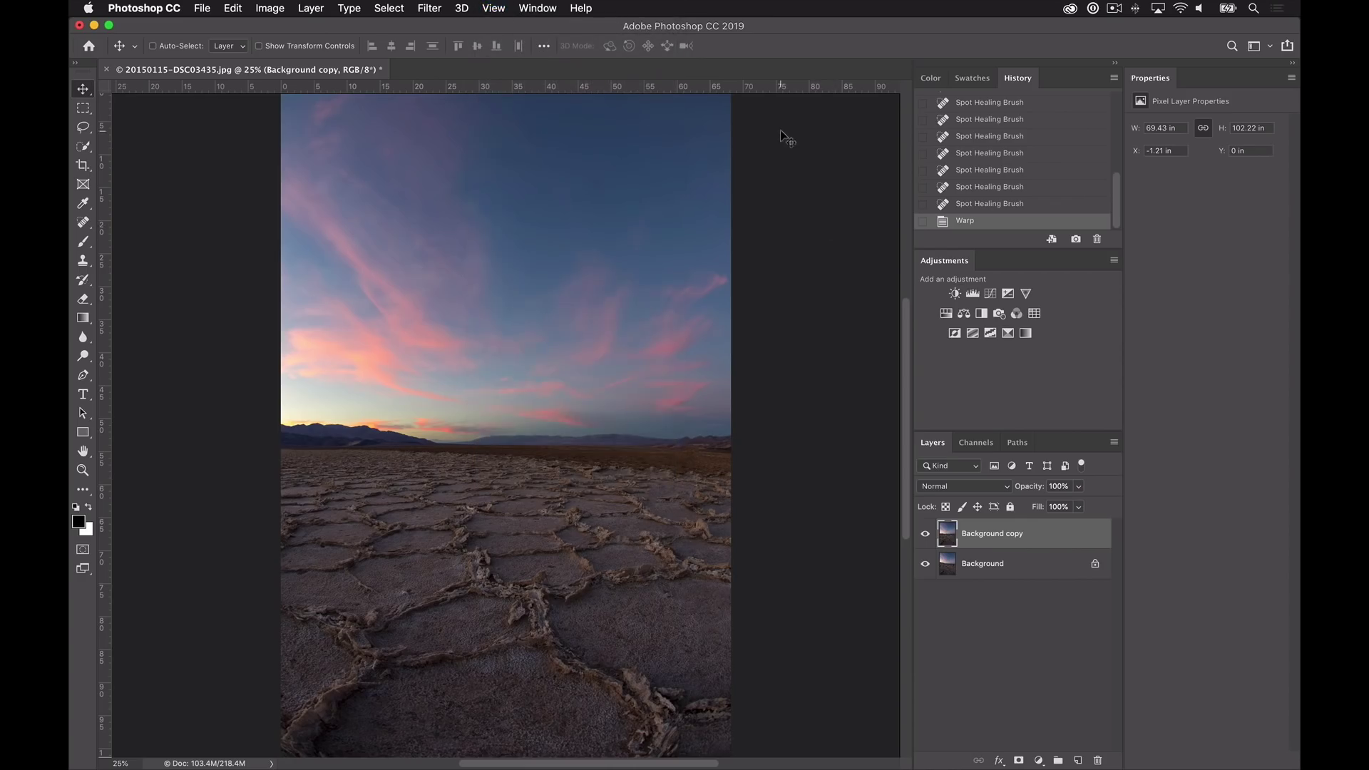
left_click_drag(603, 92, 654, 450)
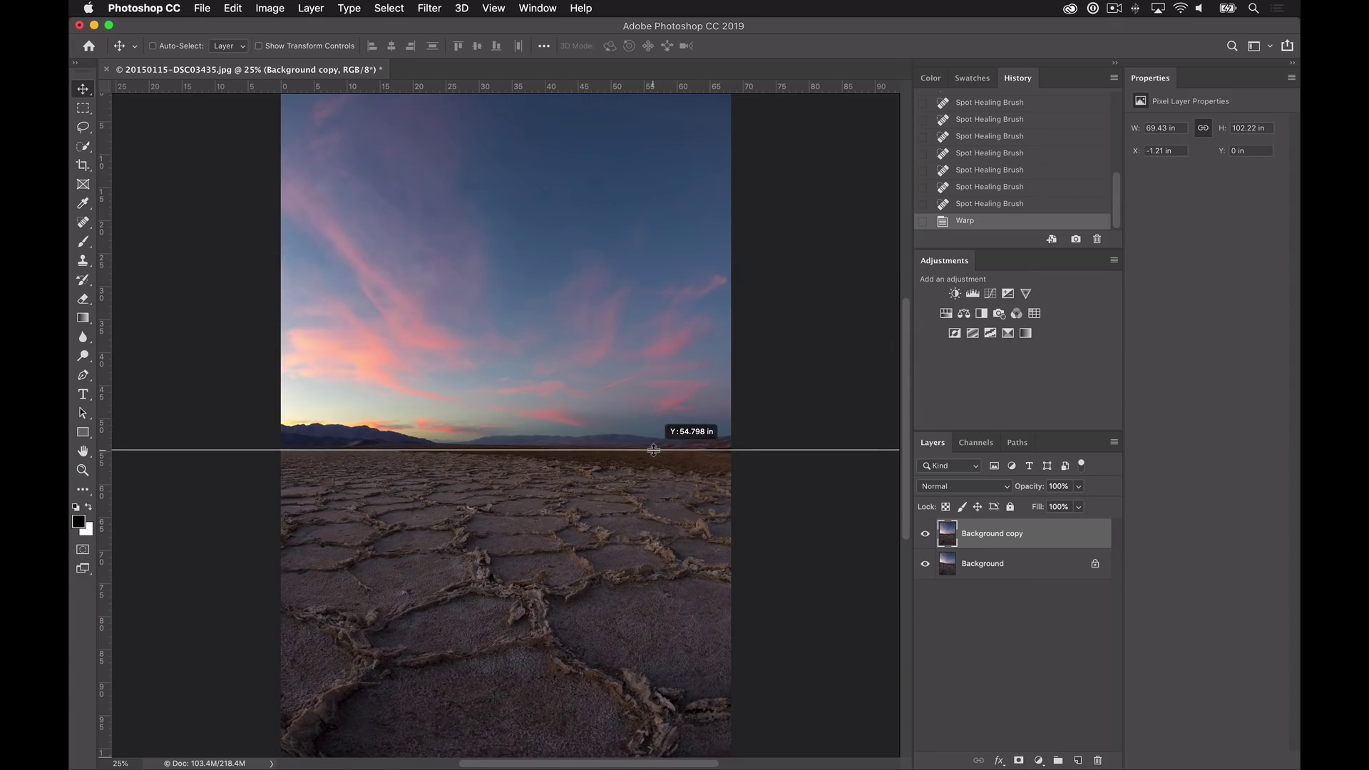
left_click_drag(654, 449, 654, 450)
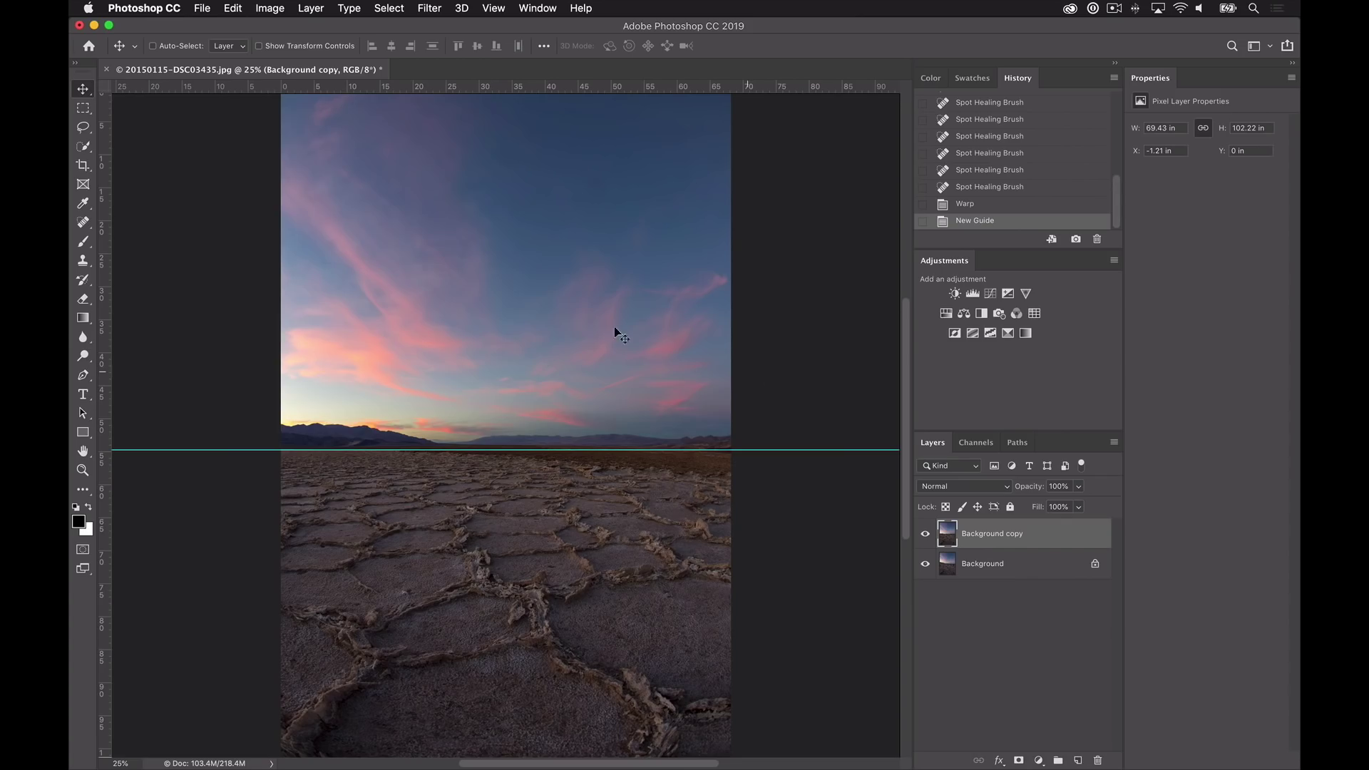
- Warp the Background copy layer slightly along the left, middle and right of the horizon to match the guide, and apply it
left_click(228, 9)
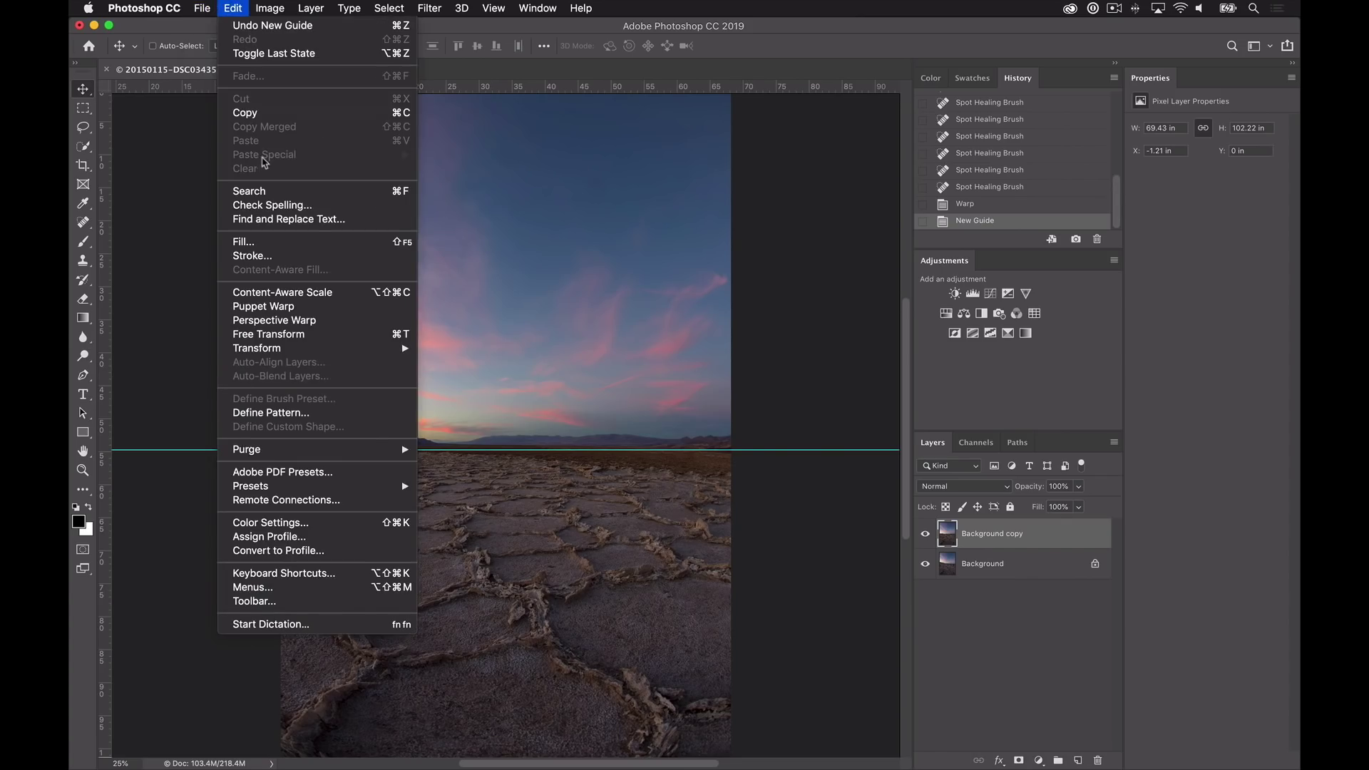
mouse_move(338, 348)
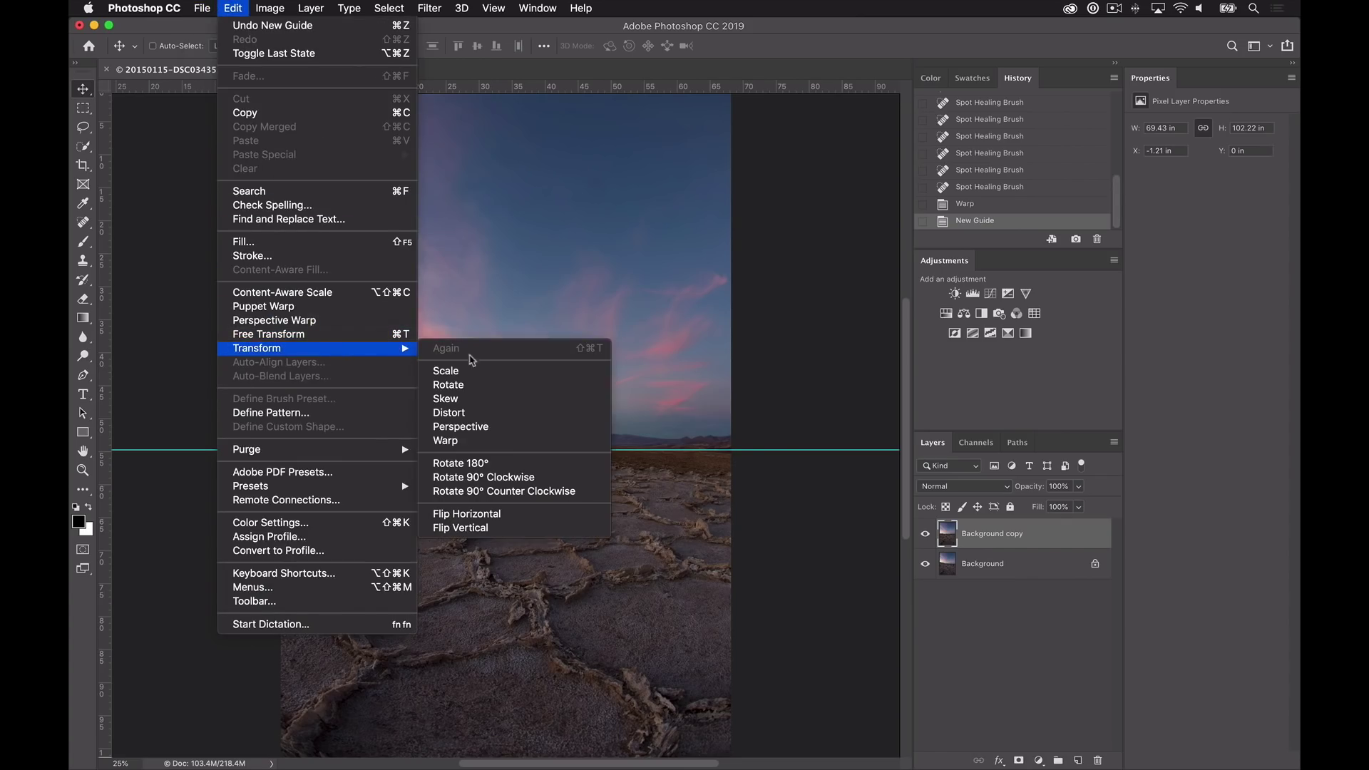
left_click(497, 439)
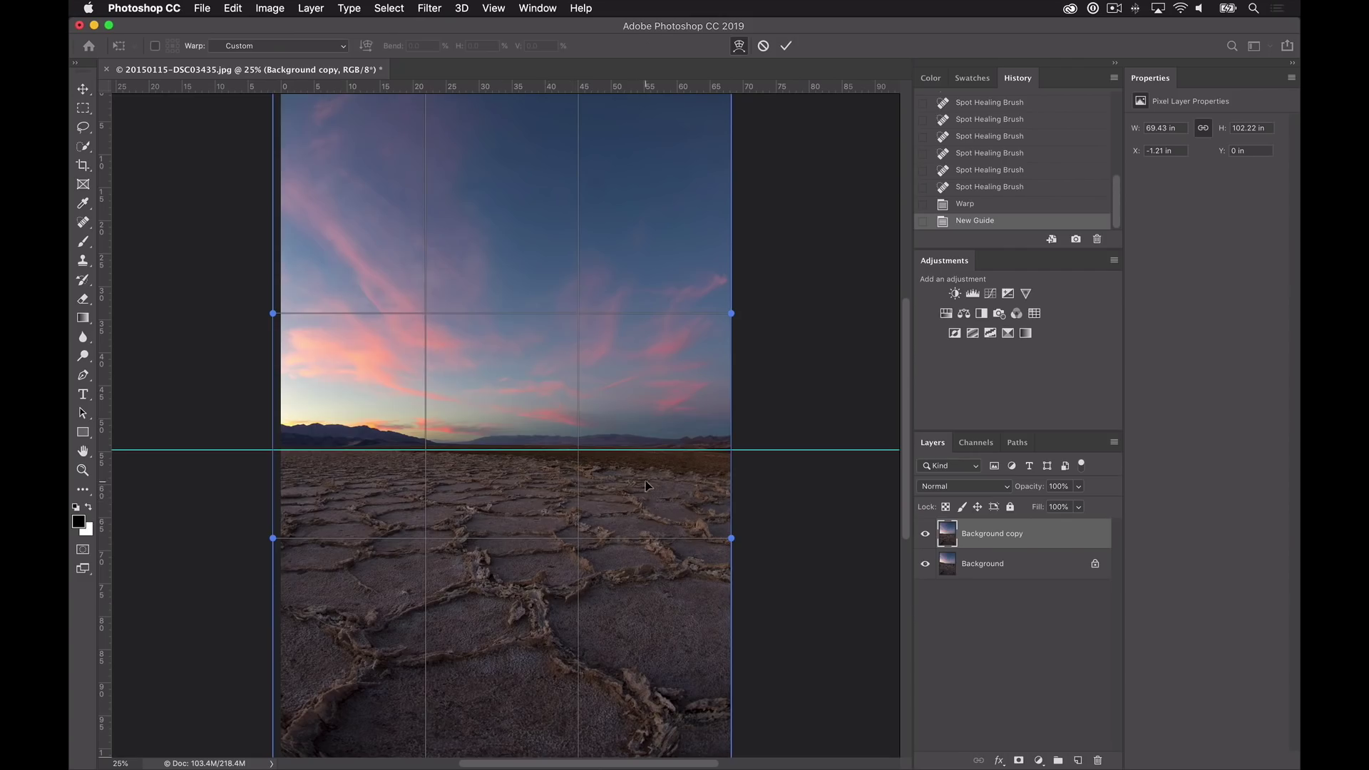
left_click_drag(489, 470, 488, 467)
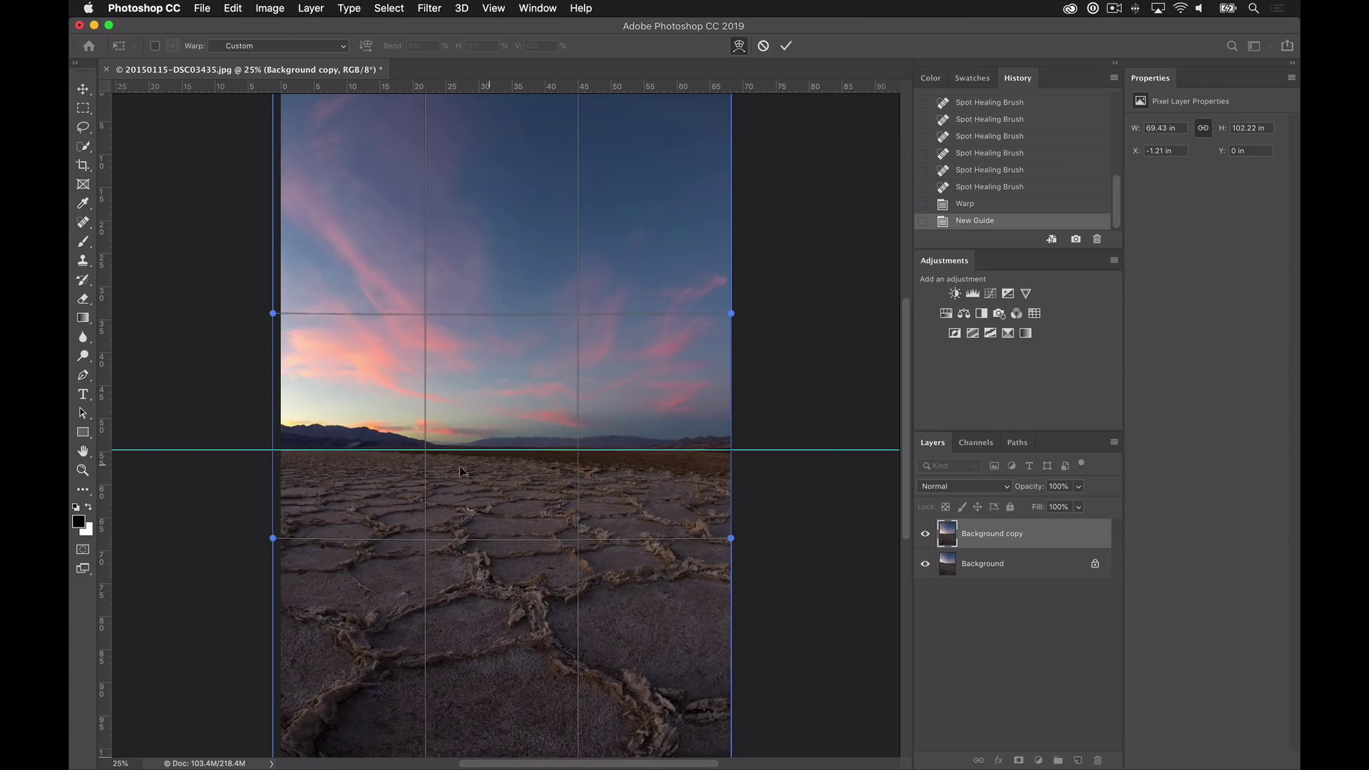
left_click_drag(364, 471, 364, 467)
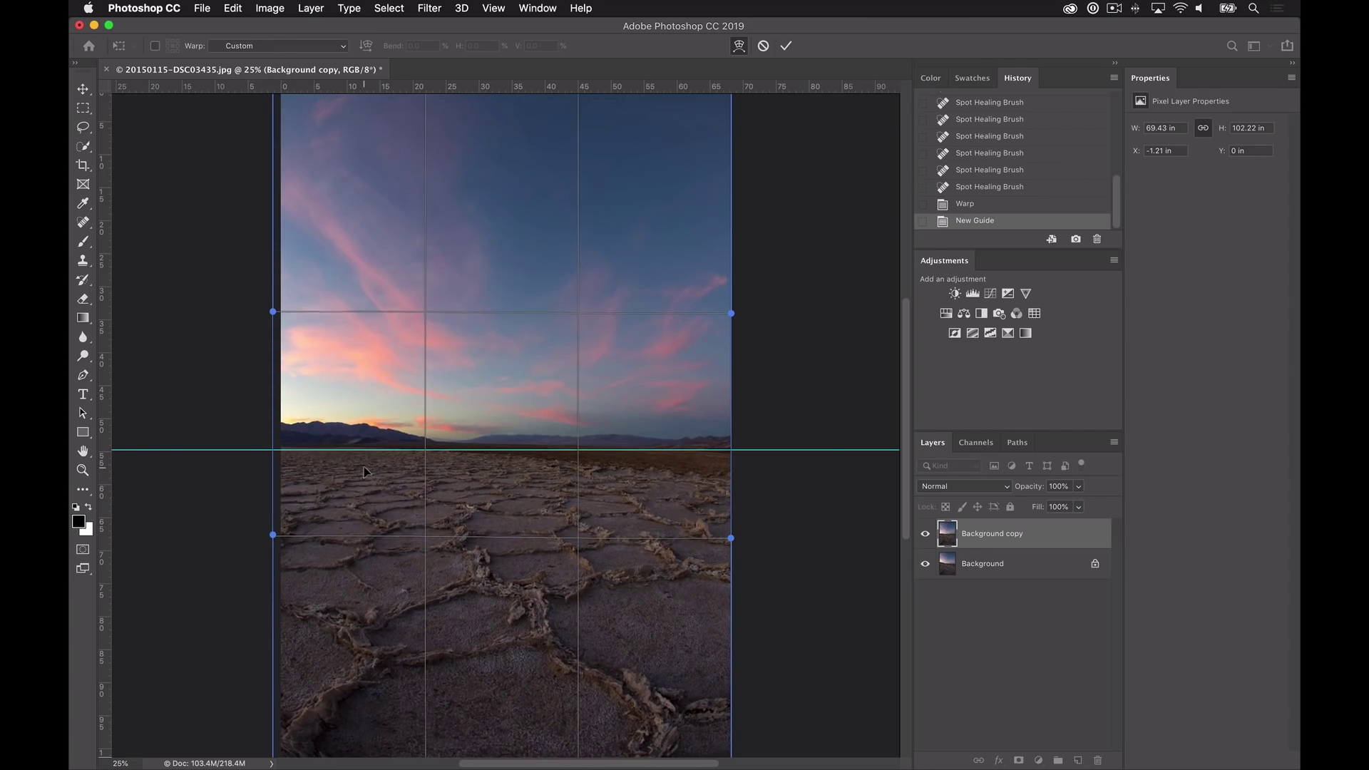
left_click_drag(700, 473, 702, 476)
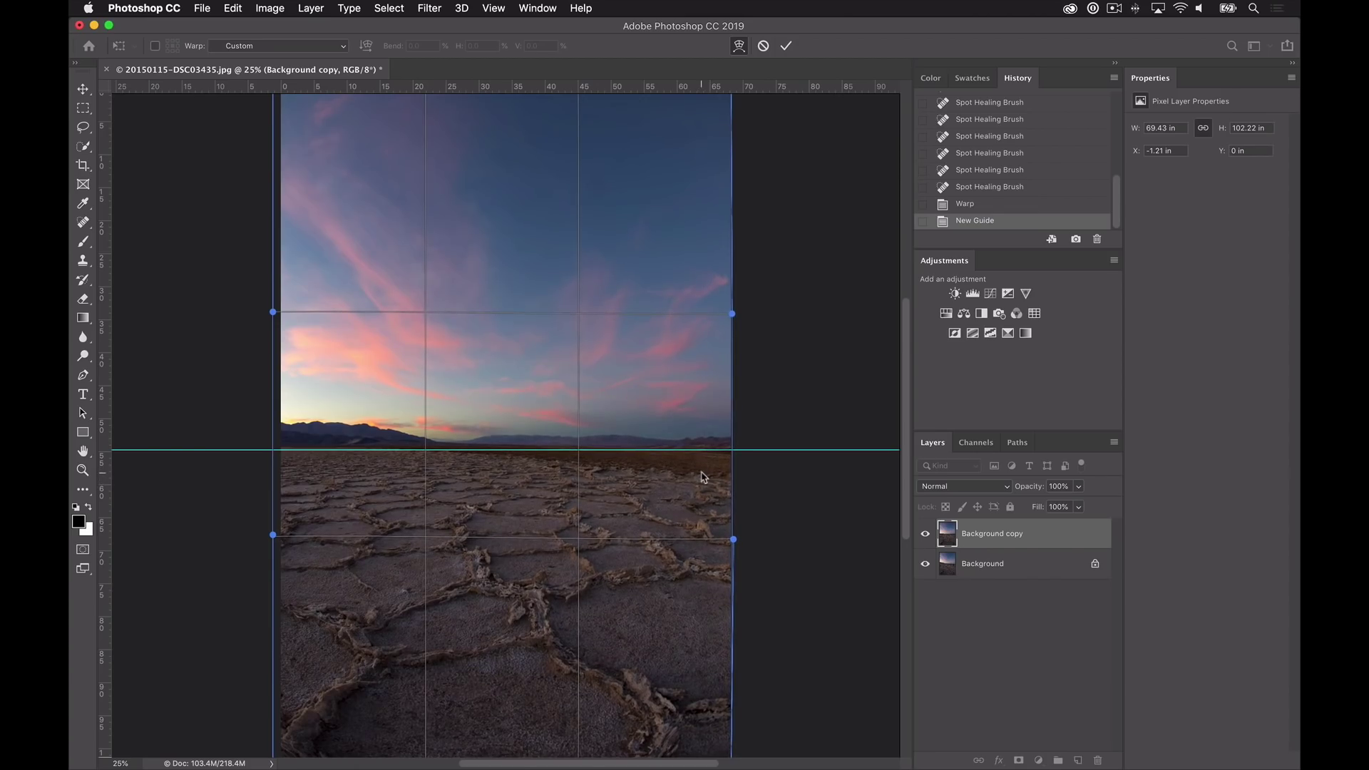
left_click(786, 46)
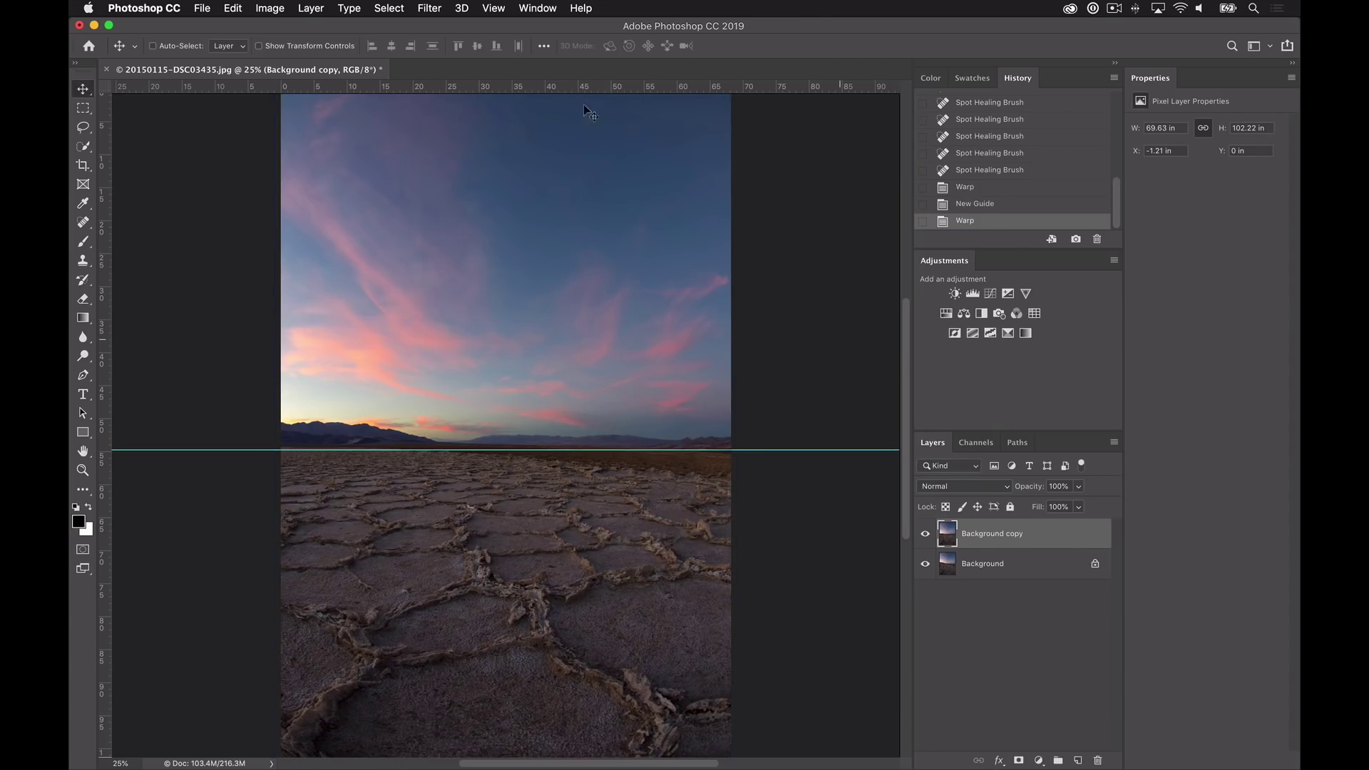
- Clear the guides, and apply another slight warp to the Background copy layer at the horizon's right end
left_click(498, 5)
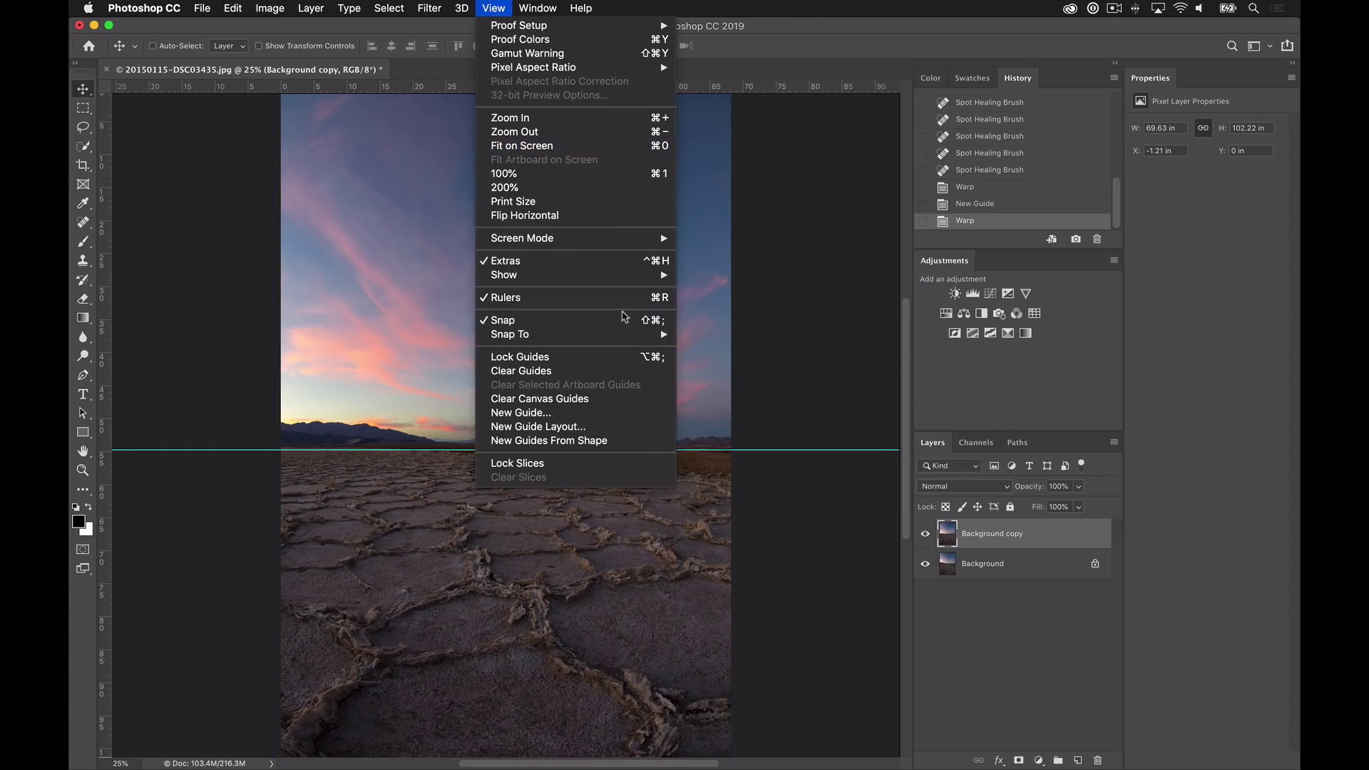
left_click(608, 371)
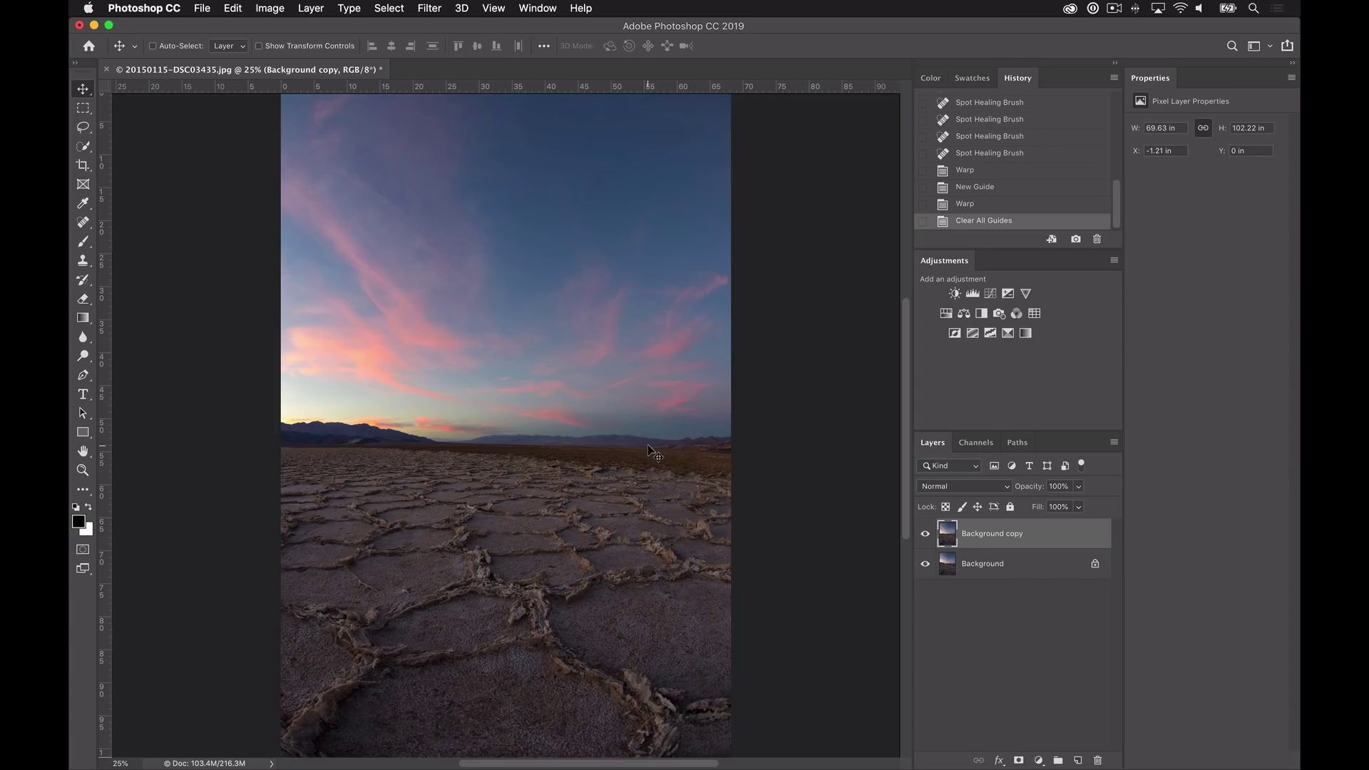
key("super+t")
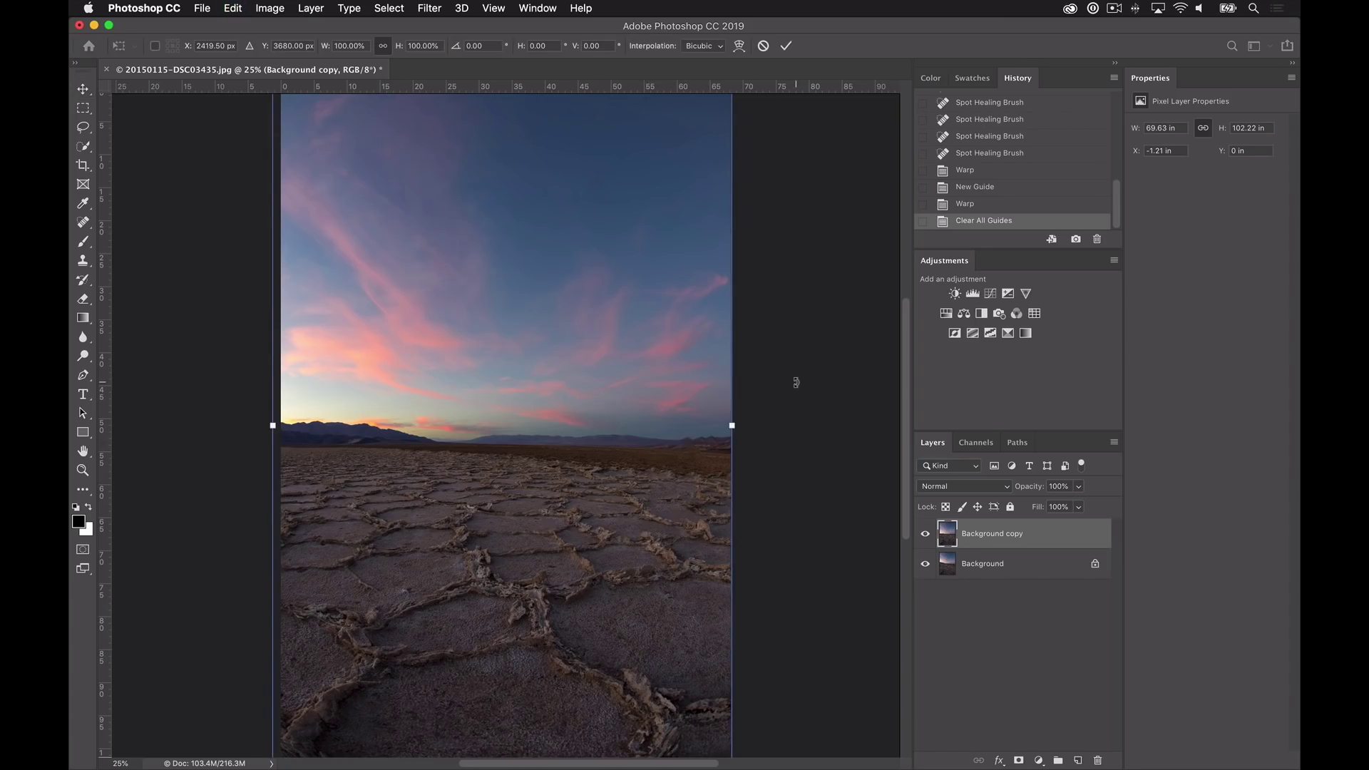
left_click(740, 47)
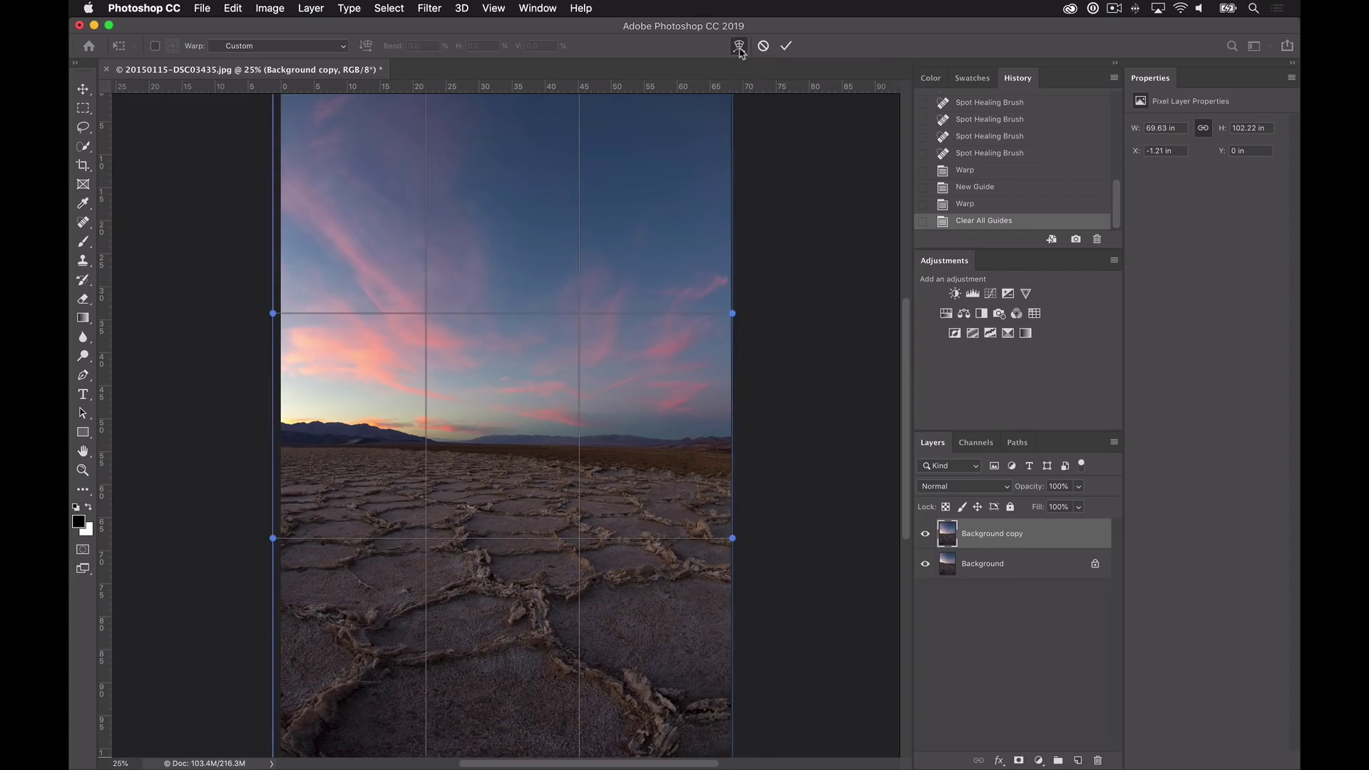
left_click_drag(722, 464, 725, 465)
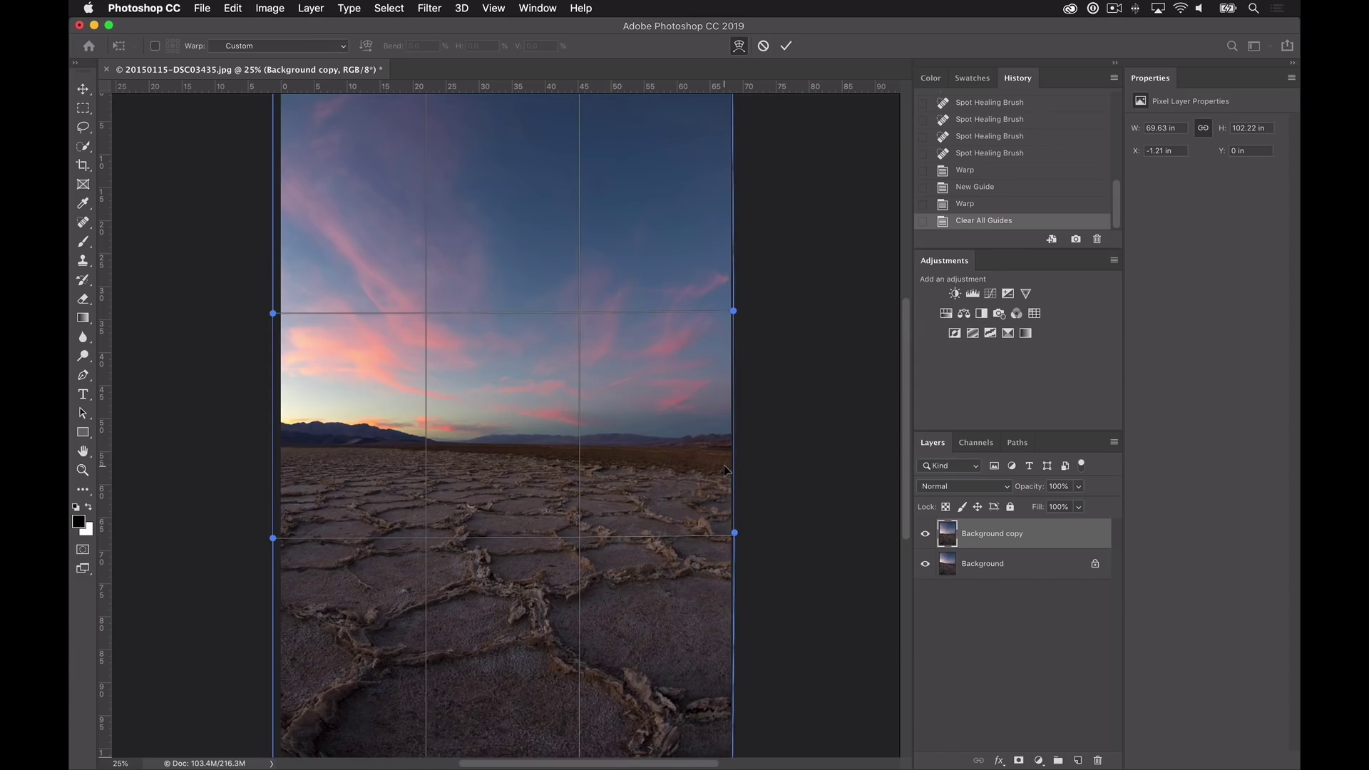
left_click(785, 46)
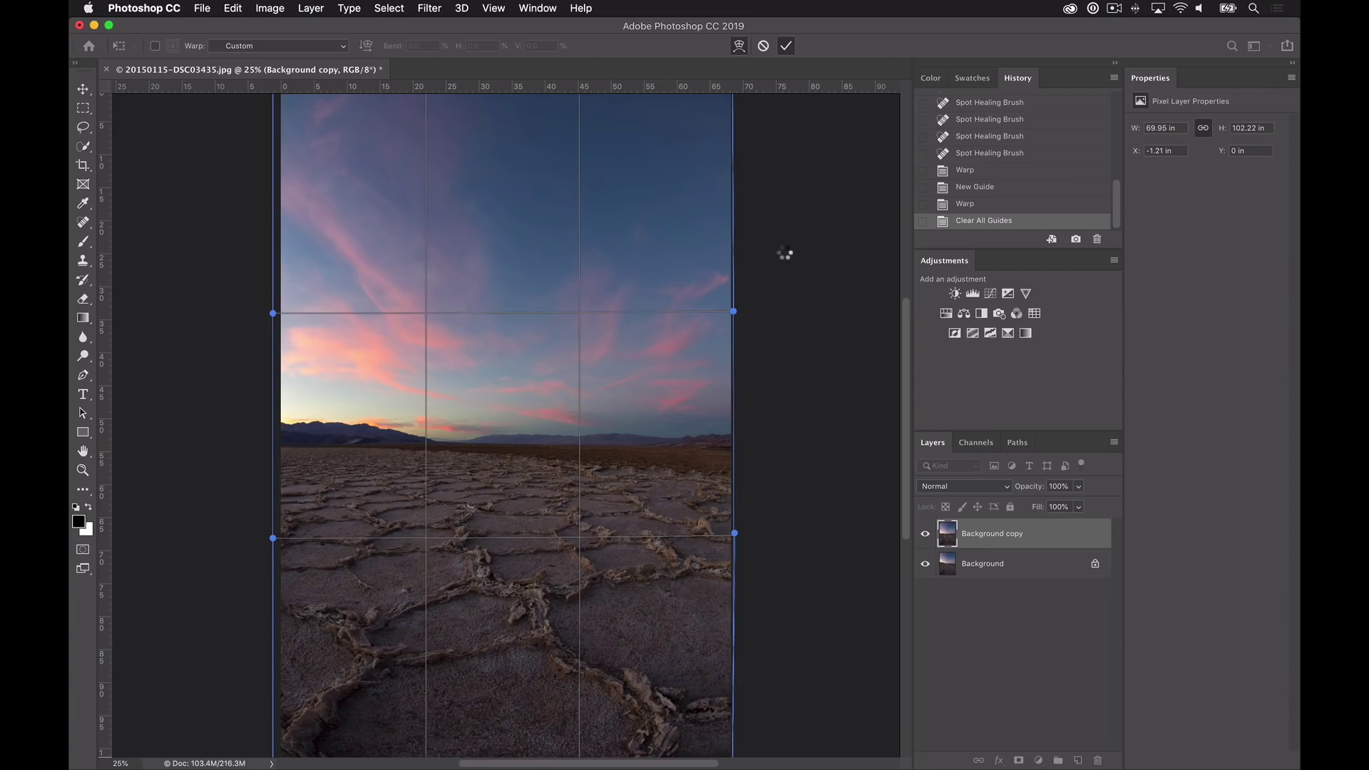
- Toggle the Background copy layer's visibility to compare it with the original, and switch to Lightroom Classic
left_click(926, 535)
left_click(926, 535)
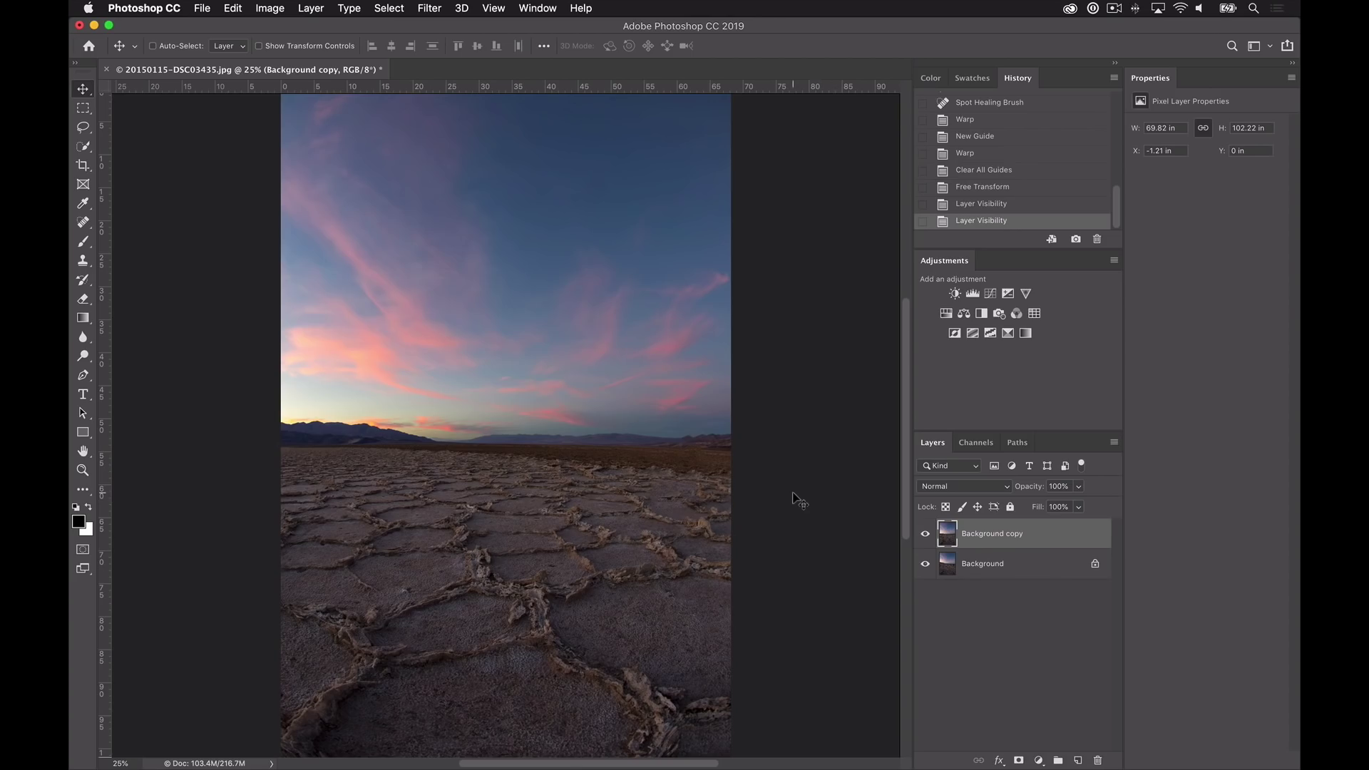
key("ctrl+Right")
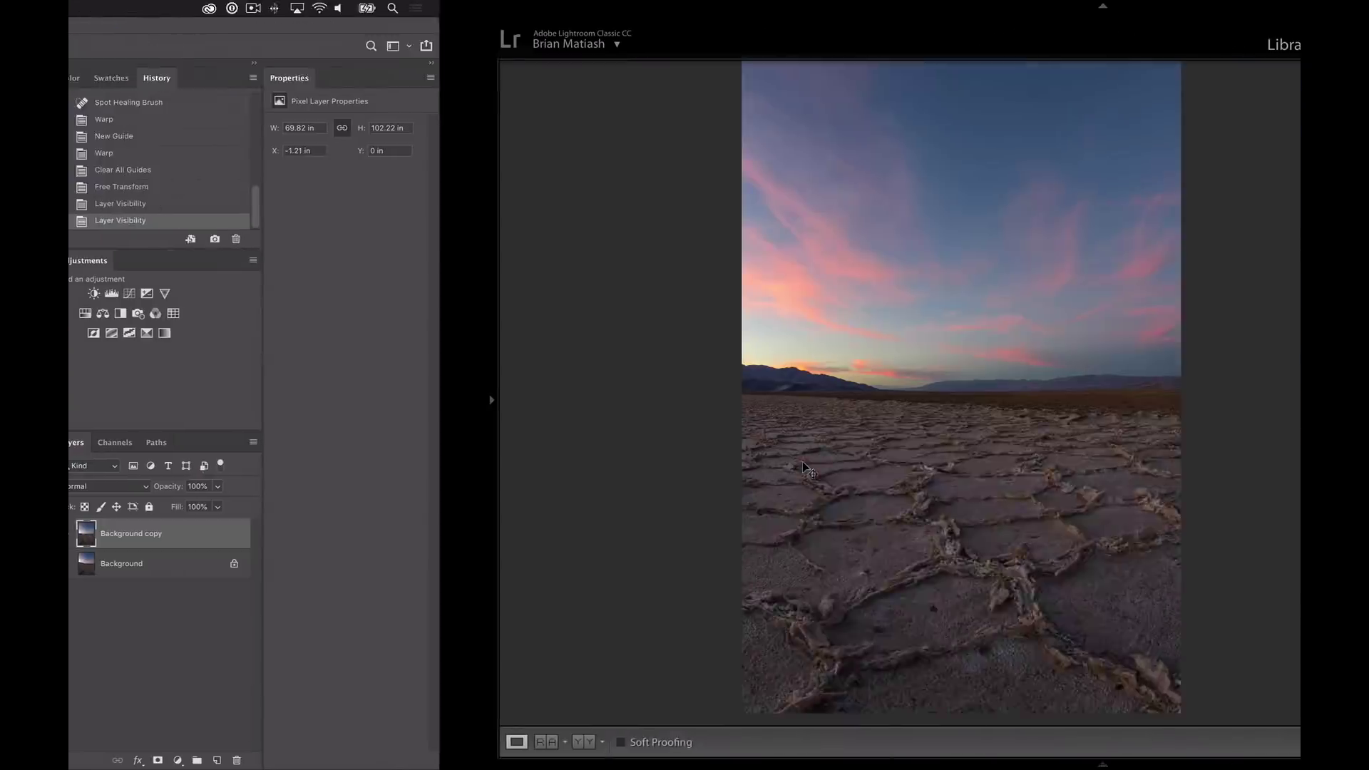
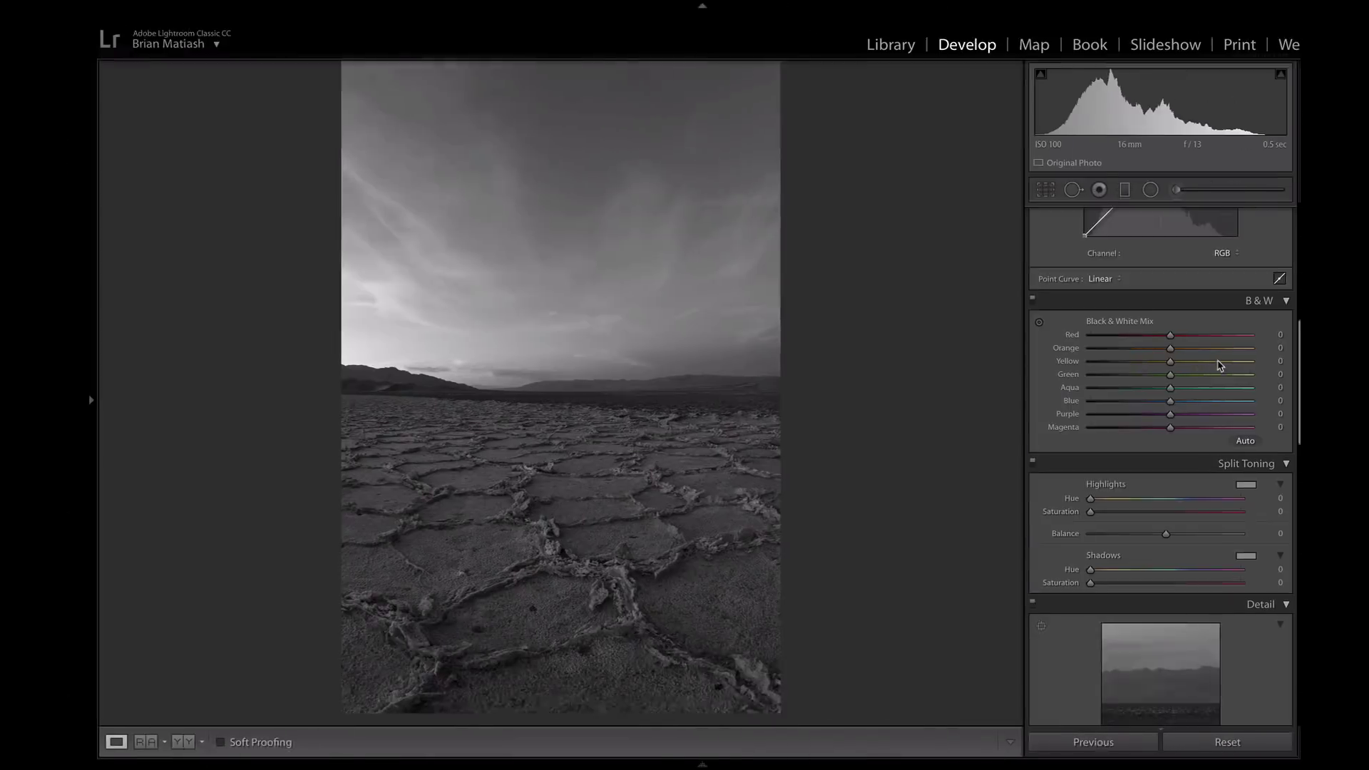
- Darken the sky with the targeted Black & White Mix adjustment, with Blue at -100, Purple at -30 and Aqua at -26
left_click(1022, 324)
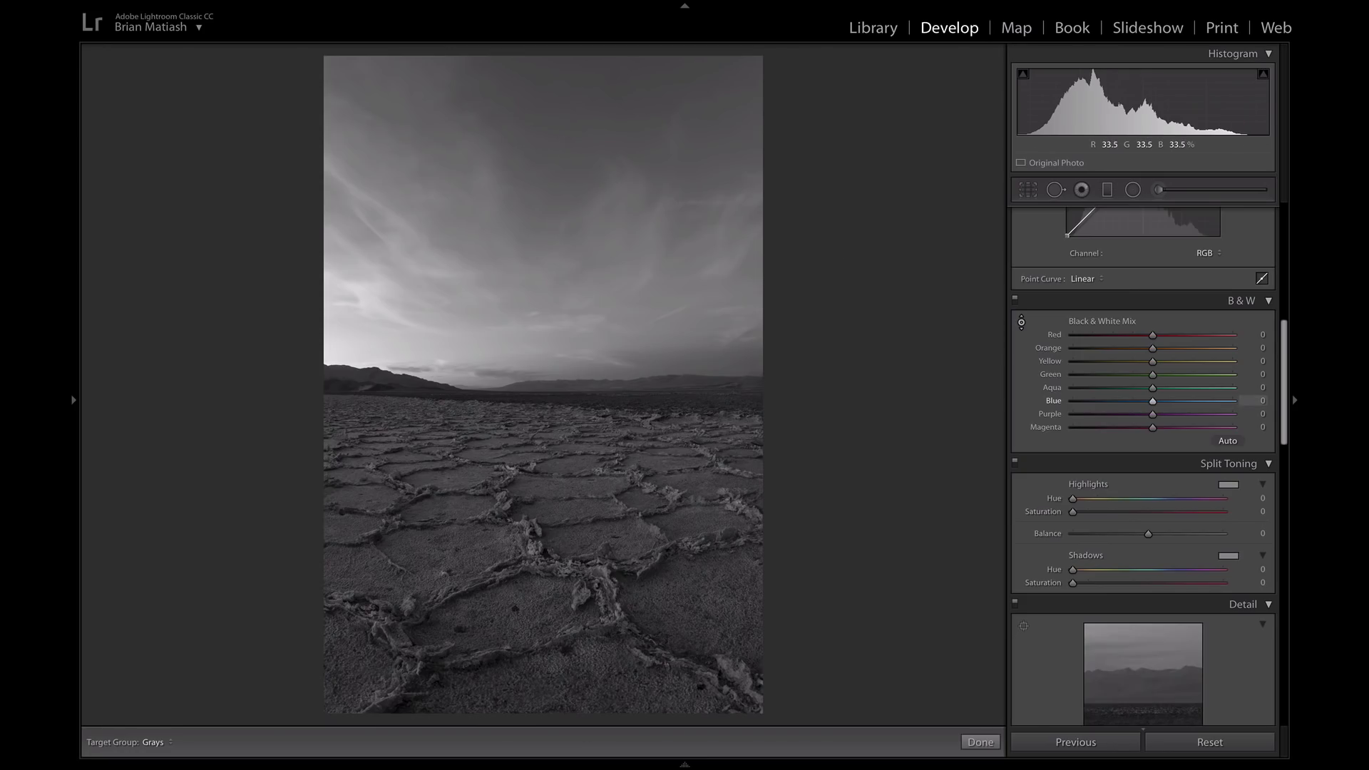
left_click_drag(542, 214, 541, 278)
mouse_move(1148, 415)
left_mouse_down()
mouse_move(1129, 418)
mouse_move(1135, 393)
left_mouse_up()
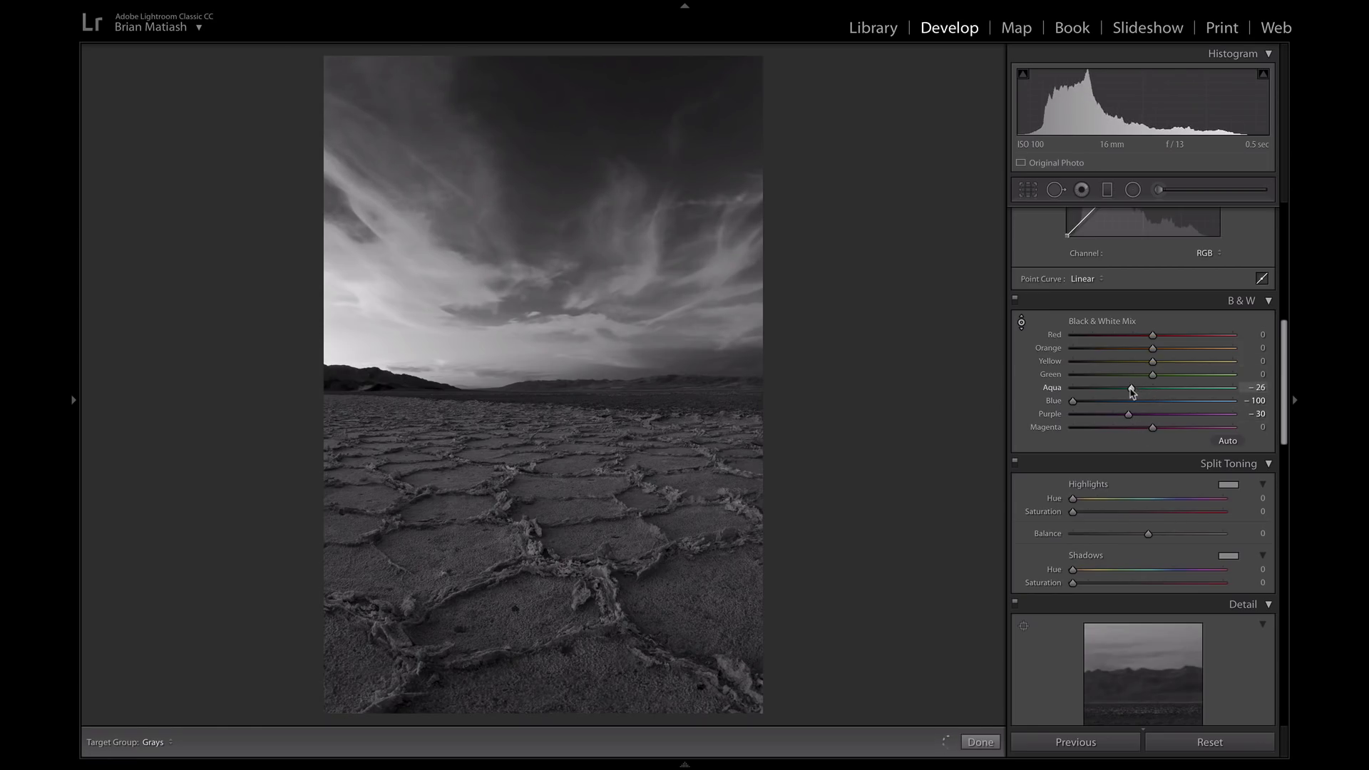
left_click(1024, 326)
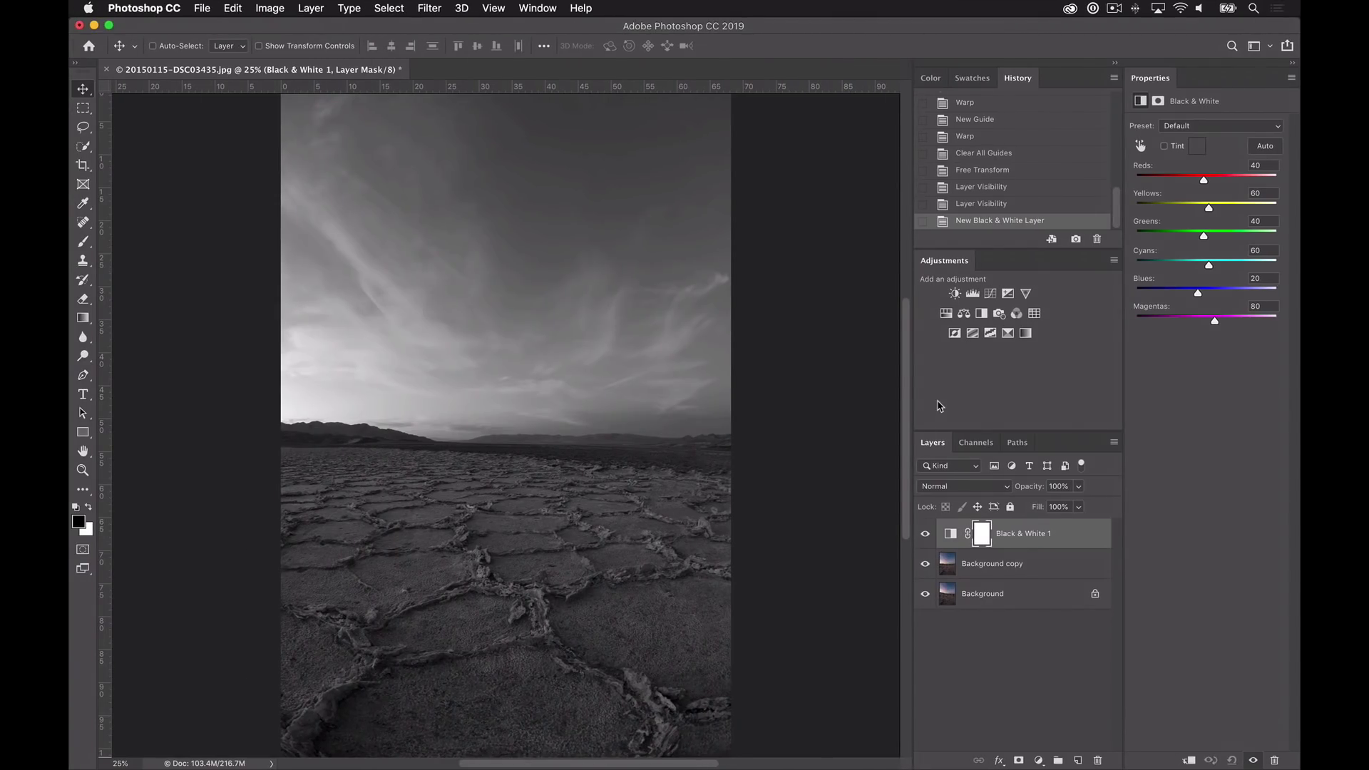
- Adjust the Black & White 1 layer in Photoshop by sampling sky, clouds and ground, bringing Blues to -98, Reds to 72 and Magentas to 70
left_click(1140, 149)
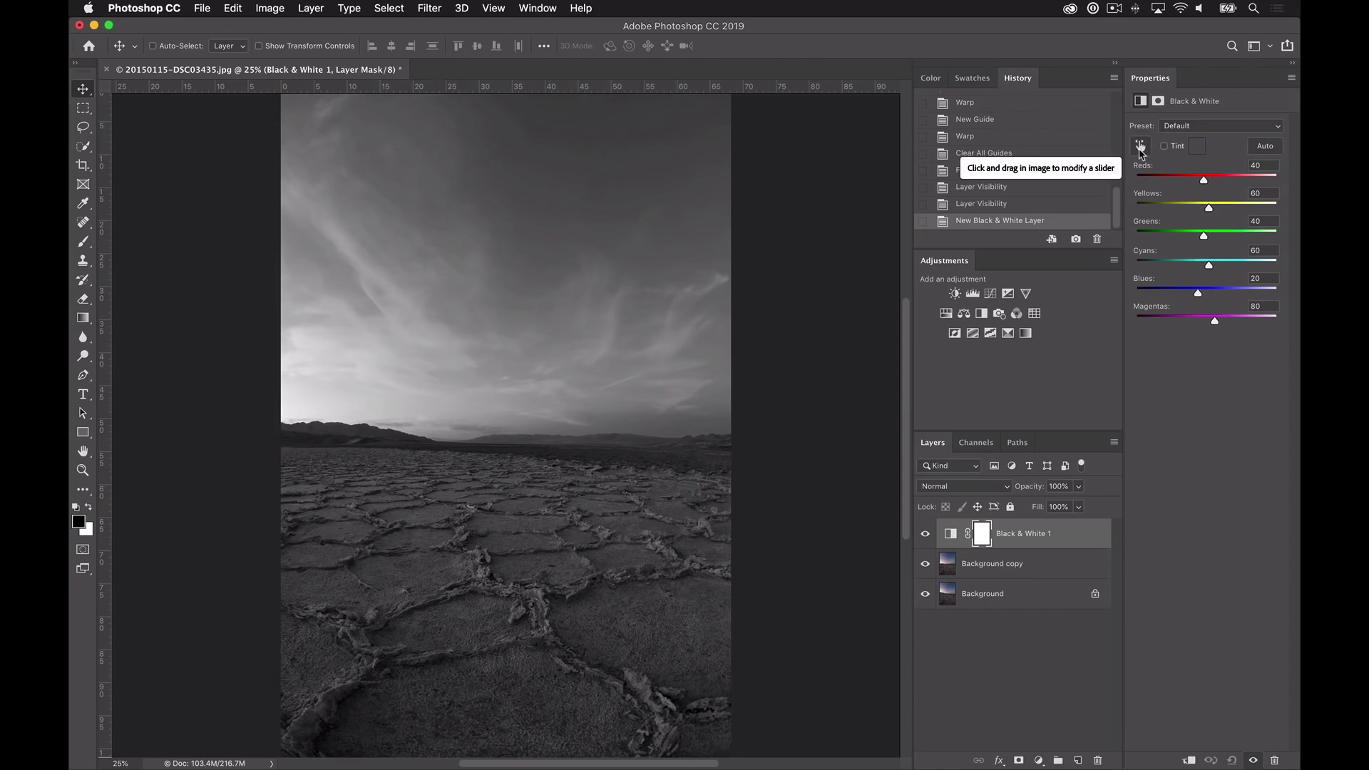
left_click(1141, 149)
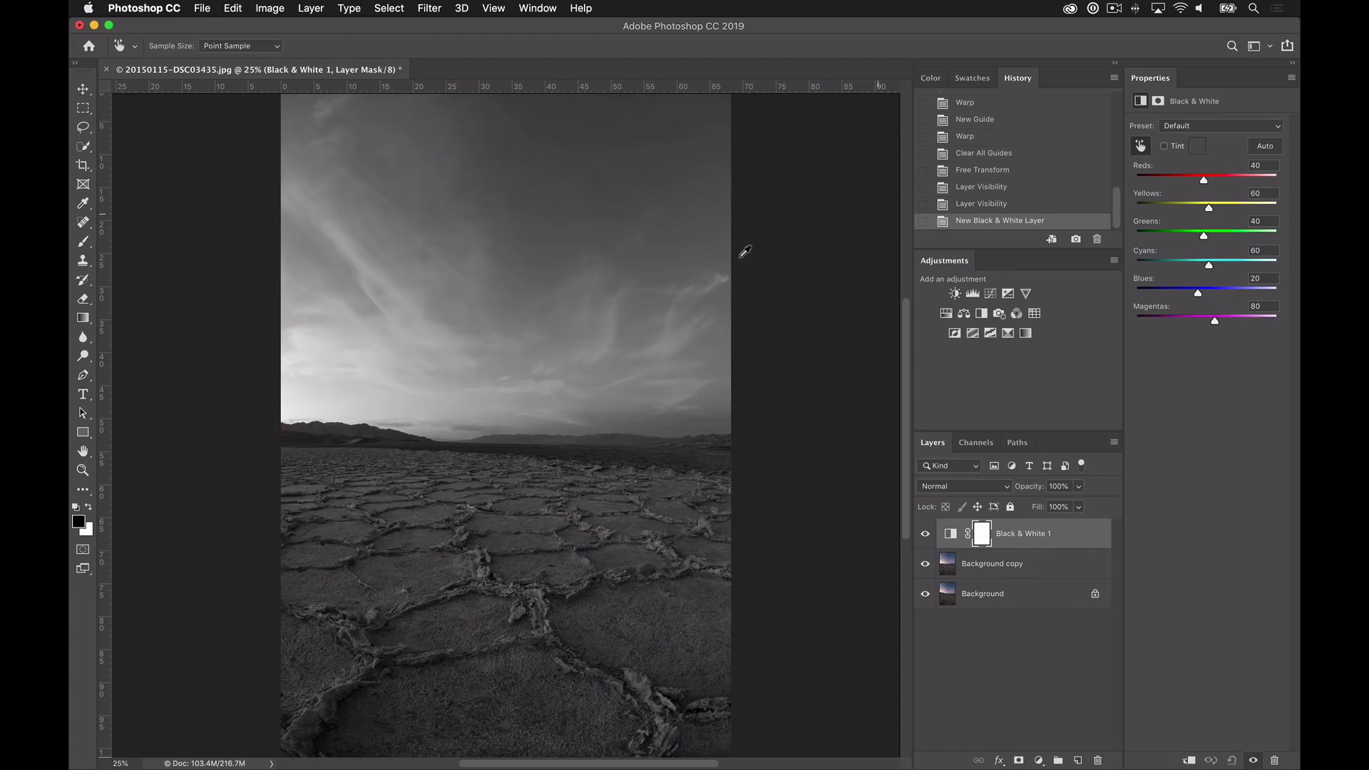
left_click_drag(623, 137, 548, 179)
left_click_drag(440, 344, 445, 348)
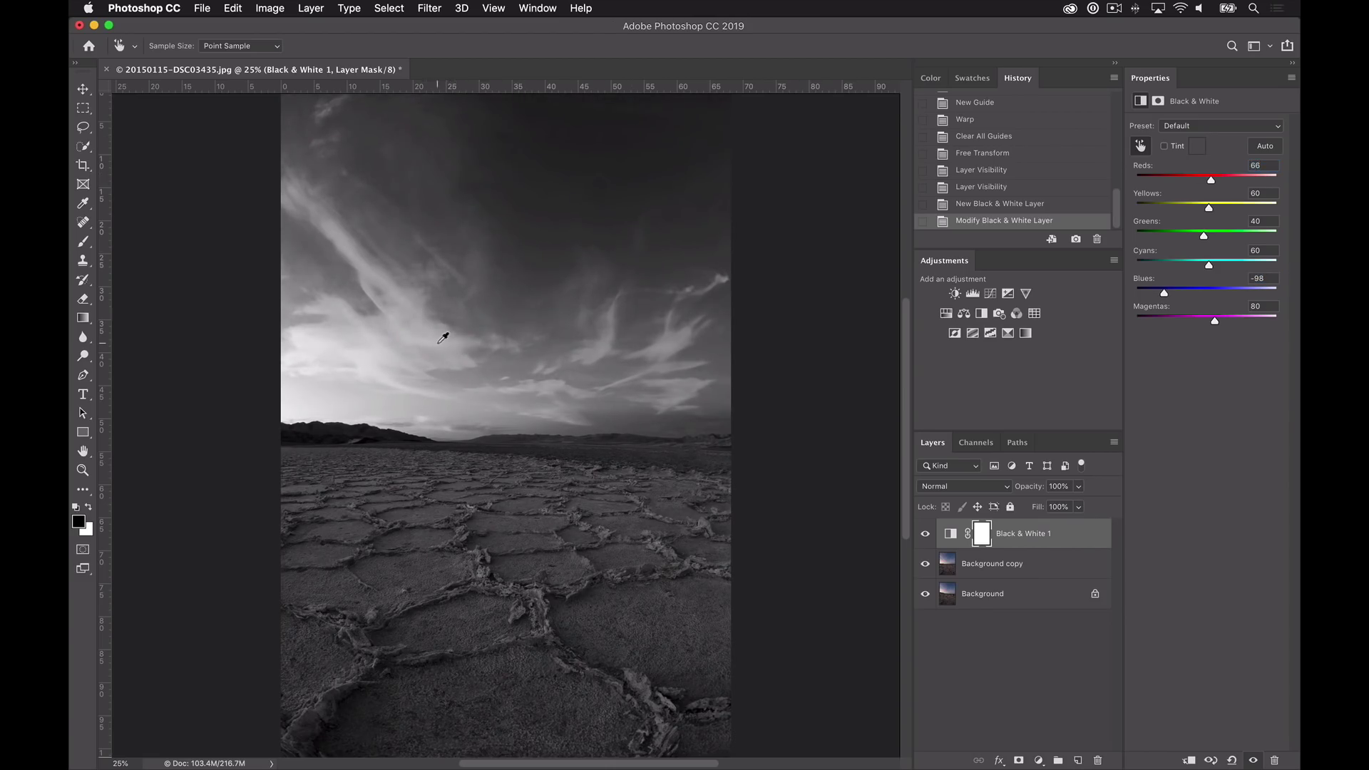
left_click_drag(529, 382, 544, 392)
left_click_drag(671, 591, 663, 596)
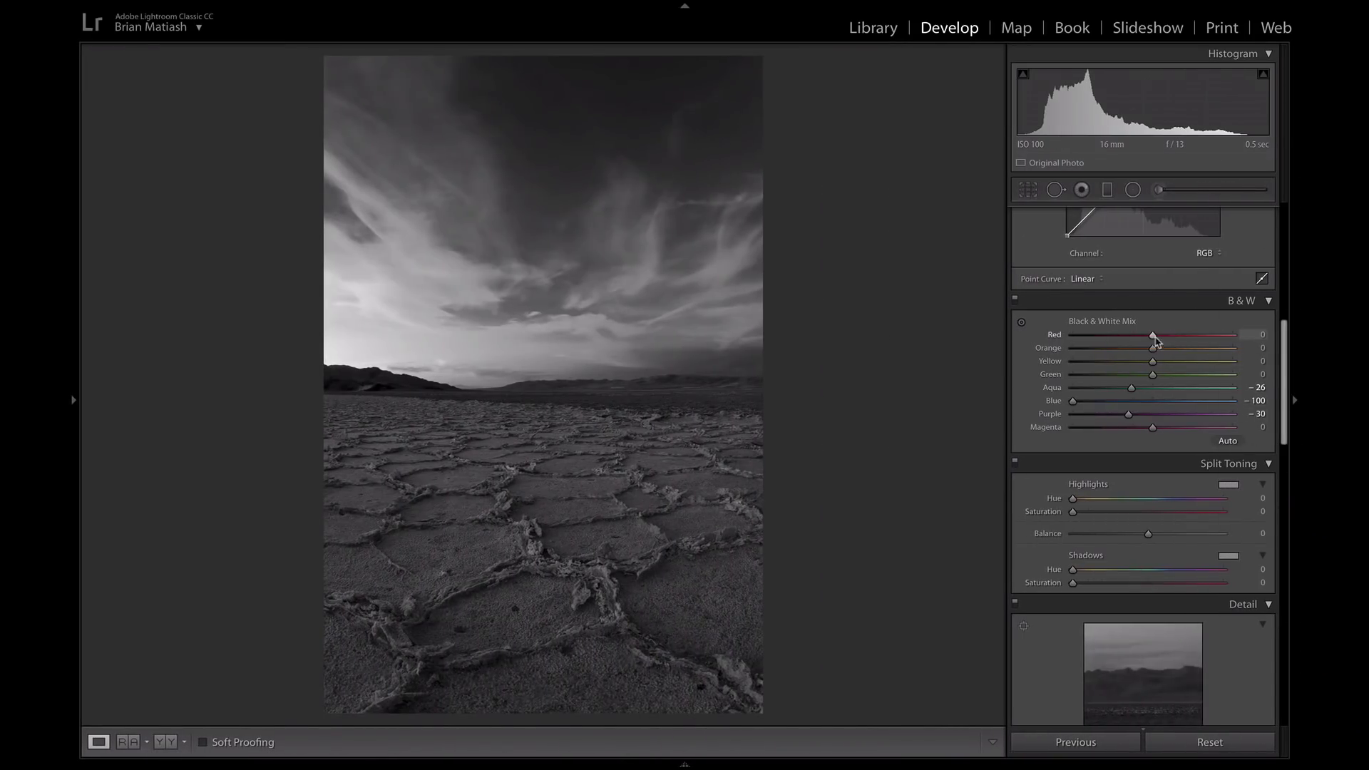
mouse_move(1154, 349)
left_mouse_down()
mouse_move(1177, 348)
mouse_move(1160, 336)
left_mouse_up()
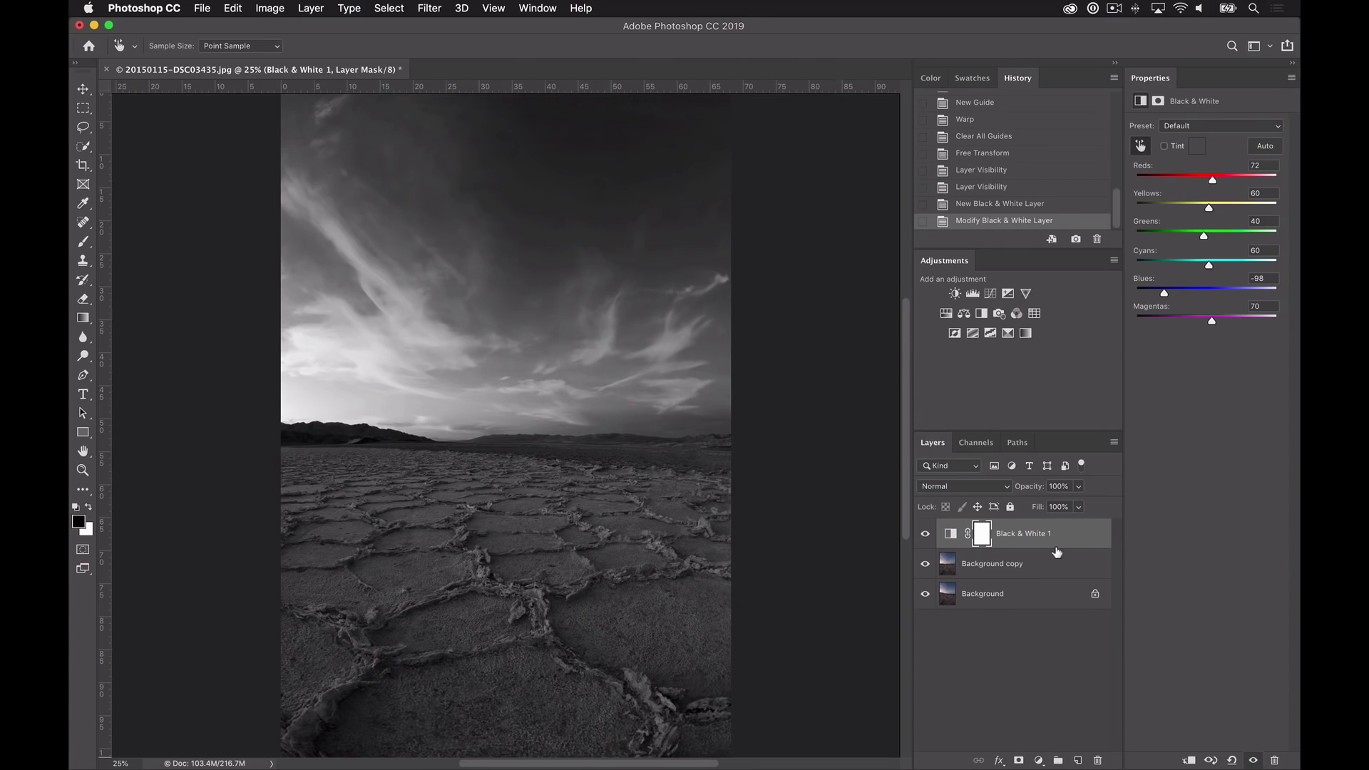
- Lower the Black & White 1 layer's opacity to 71% and set its blending mode to Soft Light
left_click_drag(1033, 491, 1018, 492)
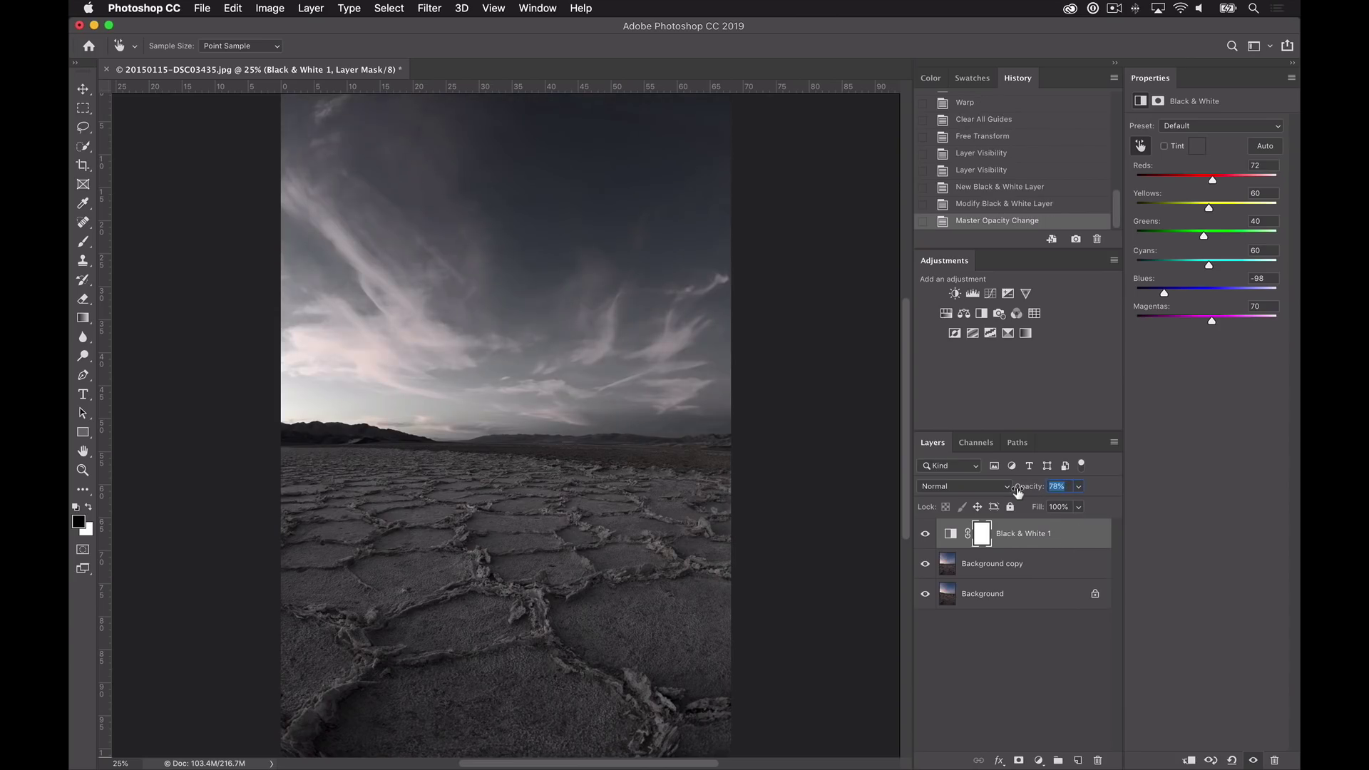
left_click_drag(1013, 492, 1016, 490)
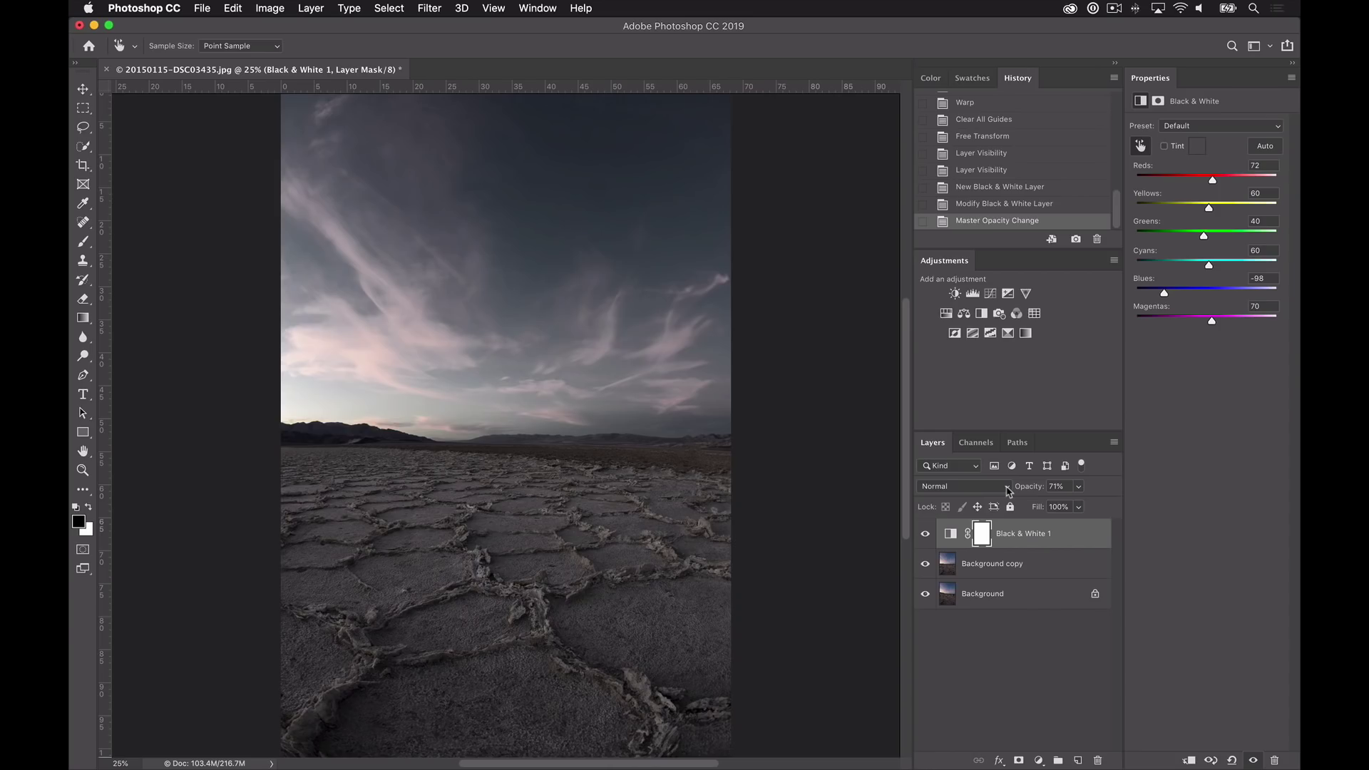
left_click(1009, 490)
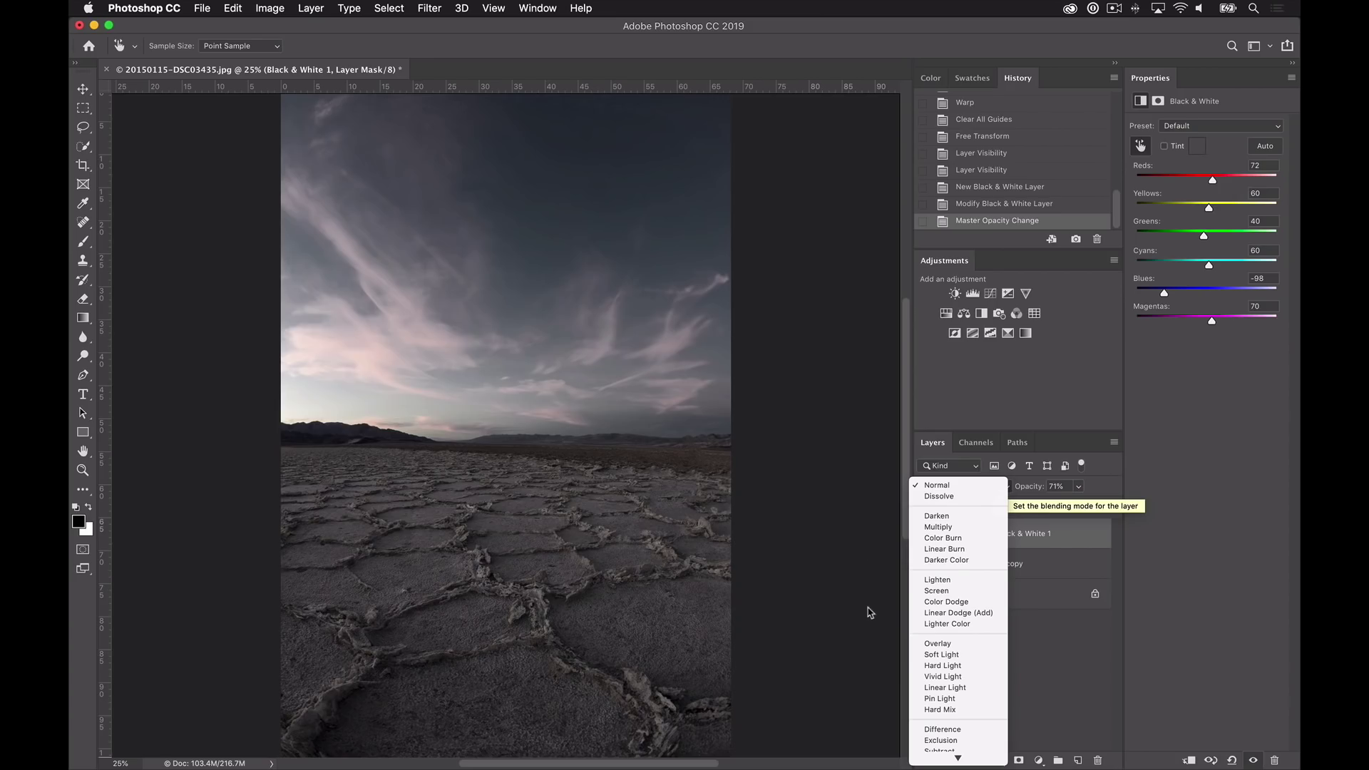
left_click(931, 655)
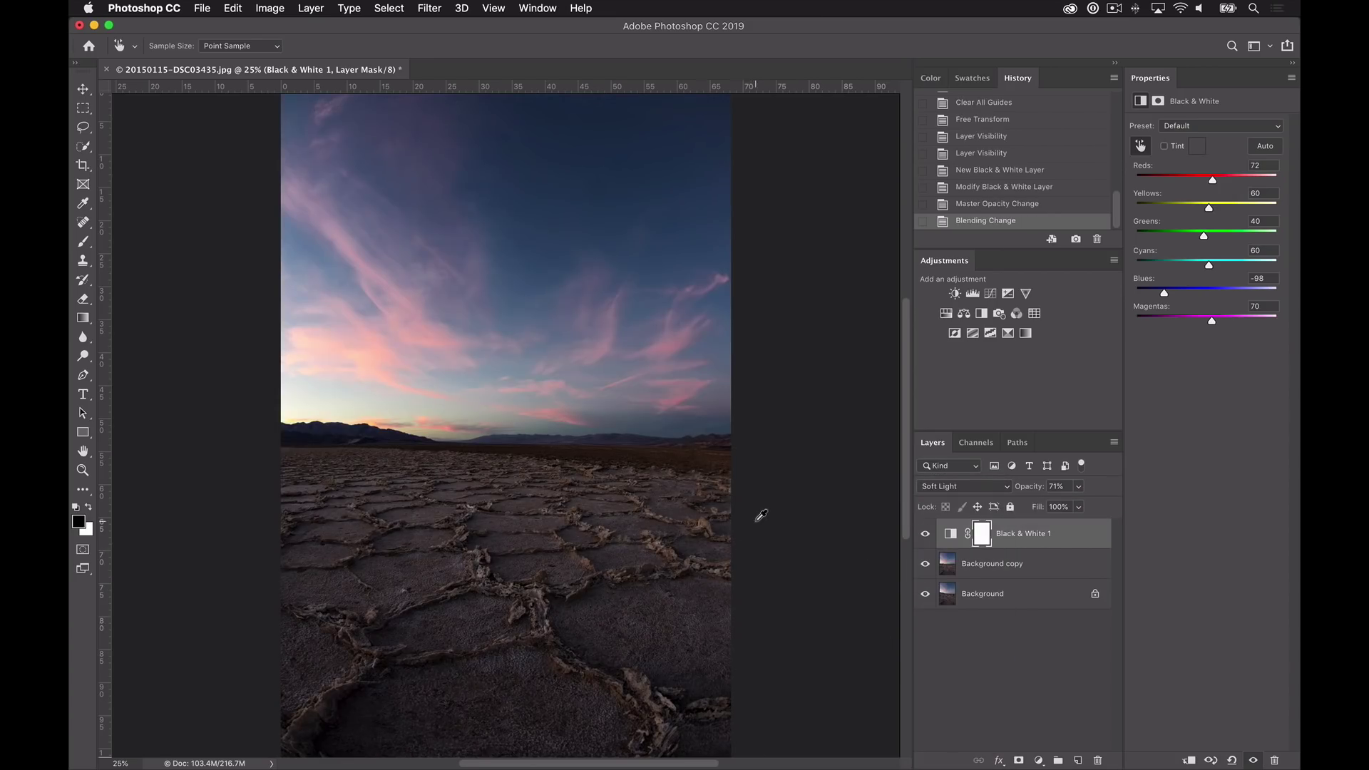
- Reduce the Black & White 1 layer's opacity to 54% and hide the layer to compare the effect
left_click_drag(1028, 492, 1025, 493)
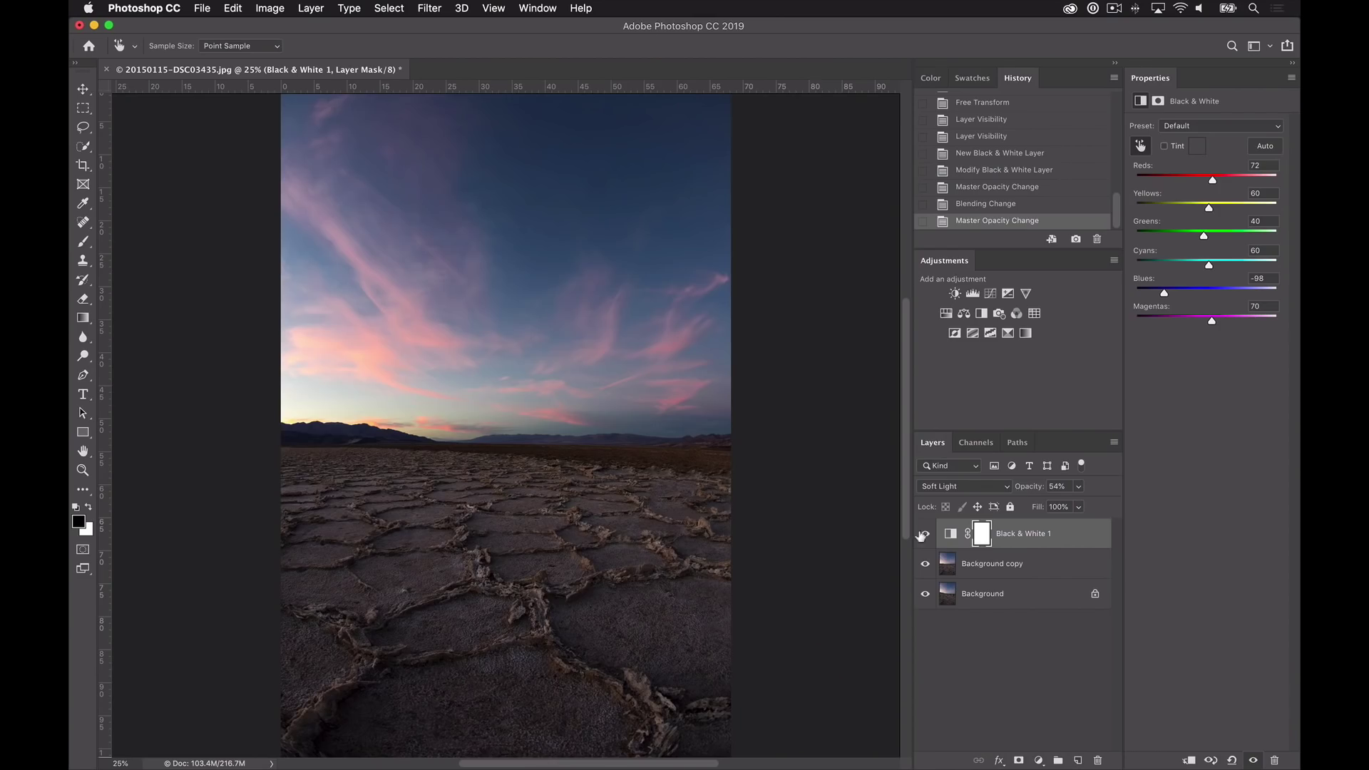
left_click(926, 535)
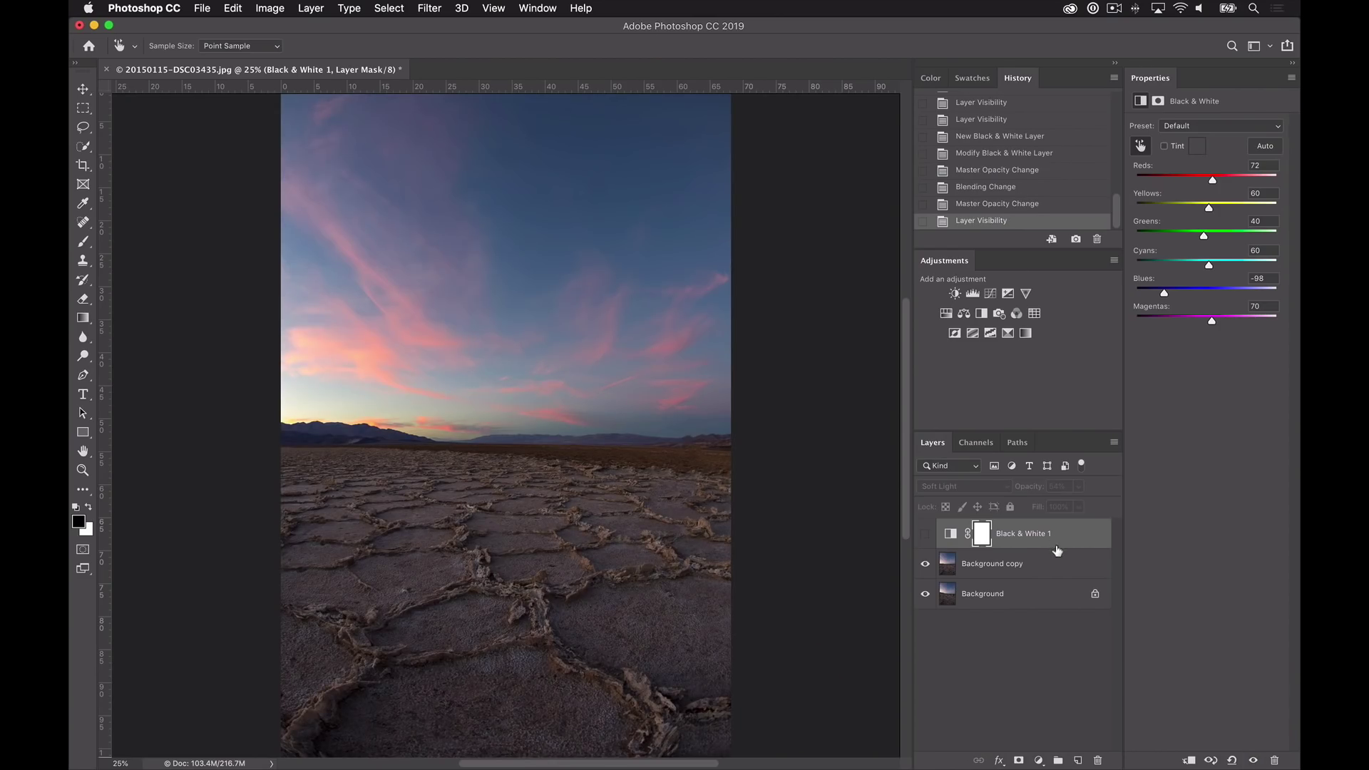
- Add a Gradient Map adjustment layer directly above the Background copy layer and check its gradient presets
left_click(1051, 569)
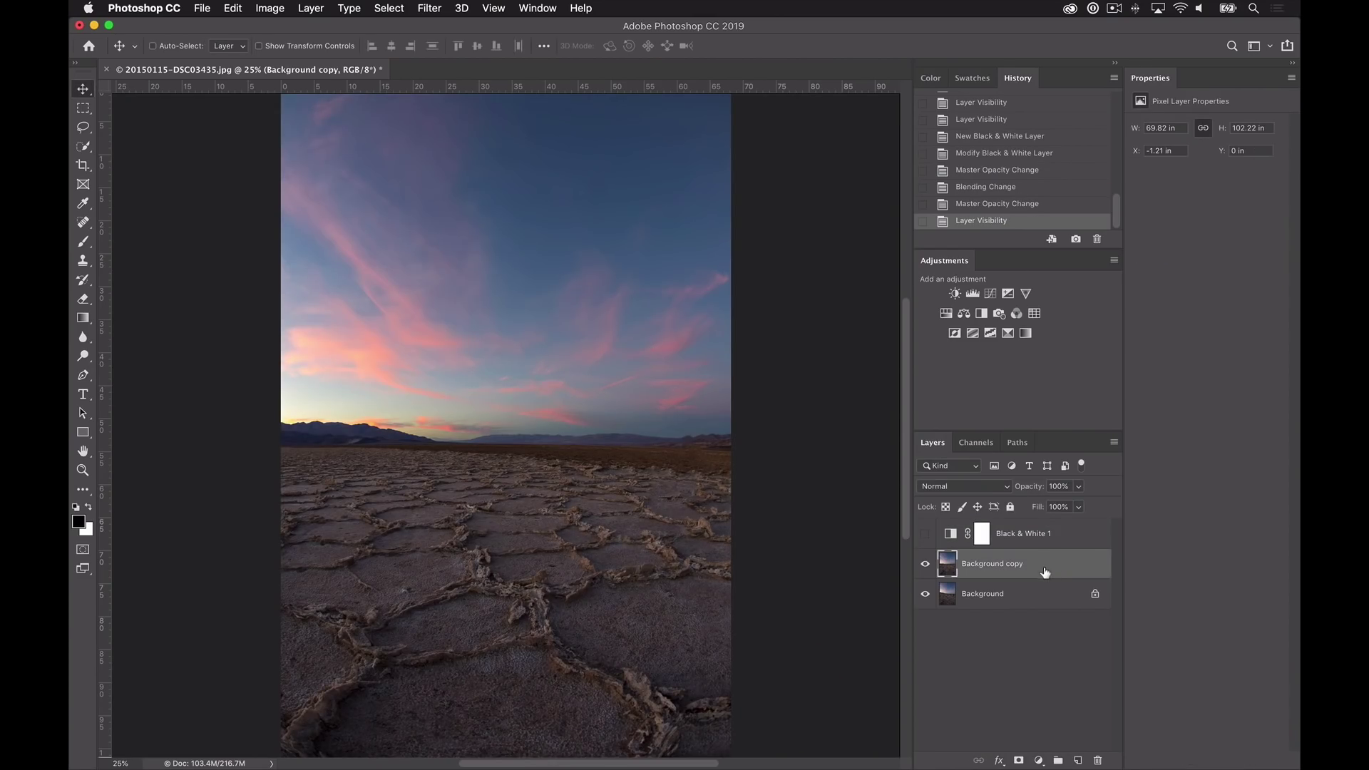
left_click(1026, 336)
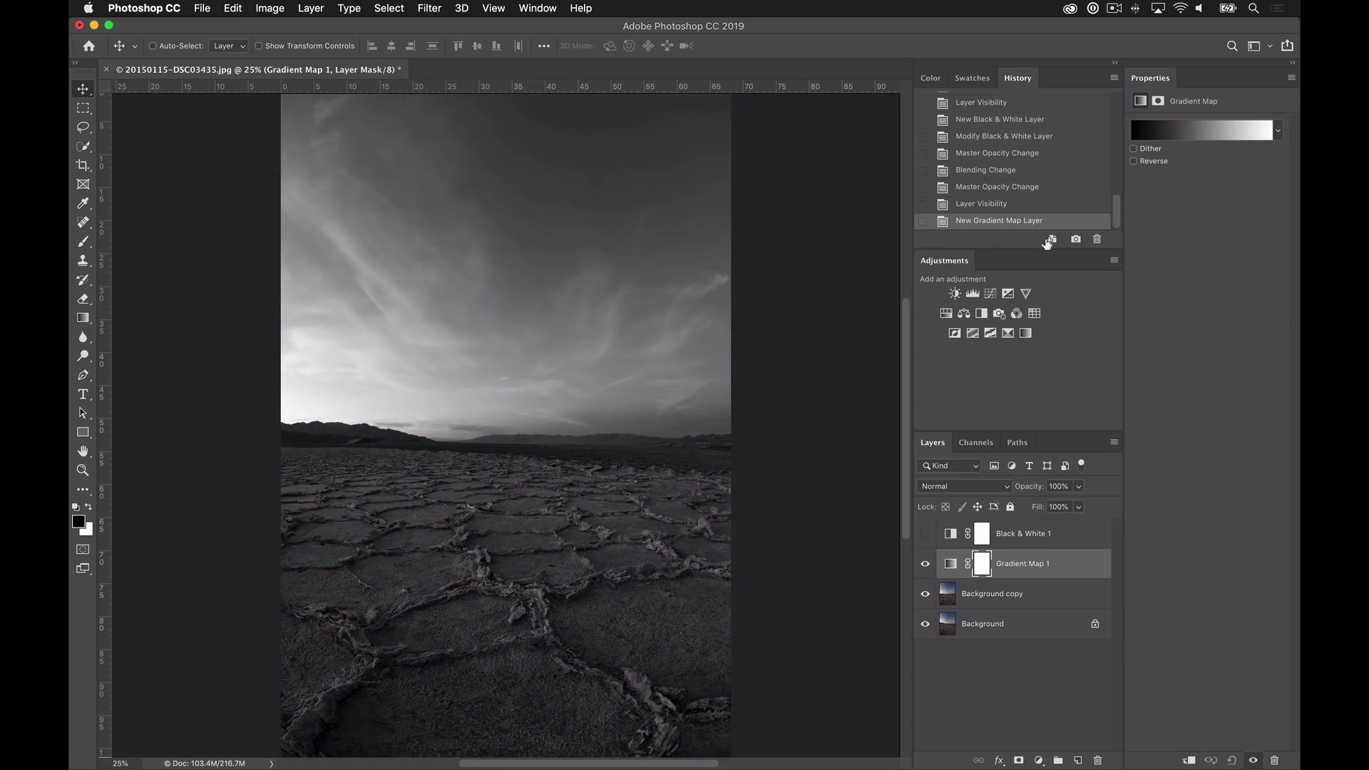
left_click(1279, 132)
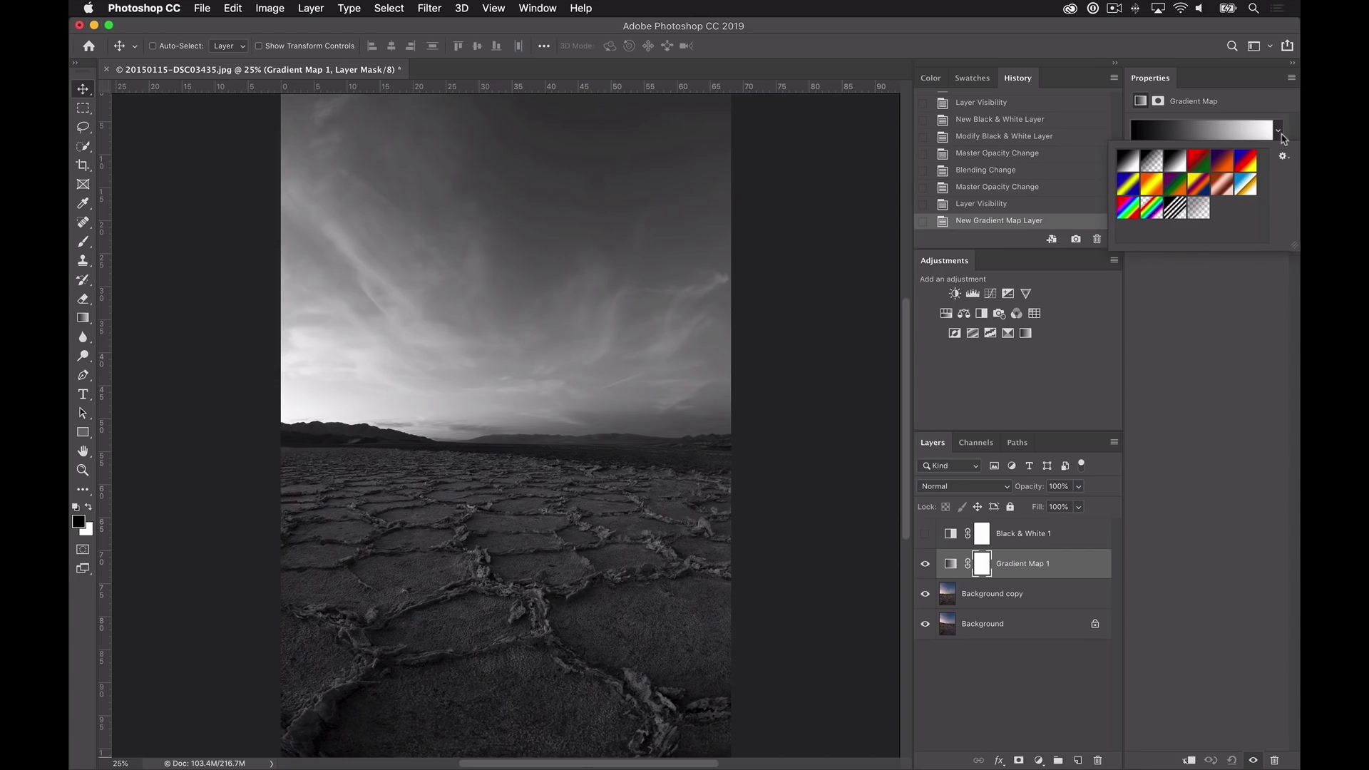
left_click(1221, 135)
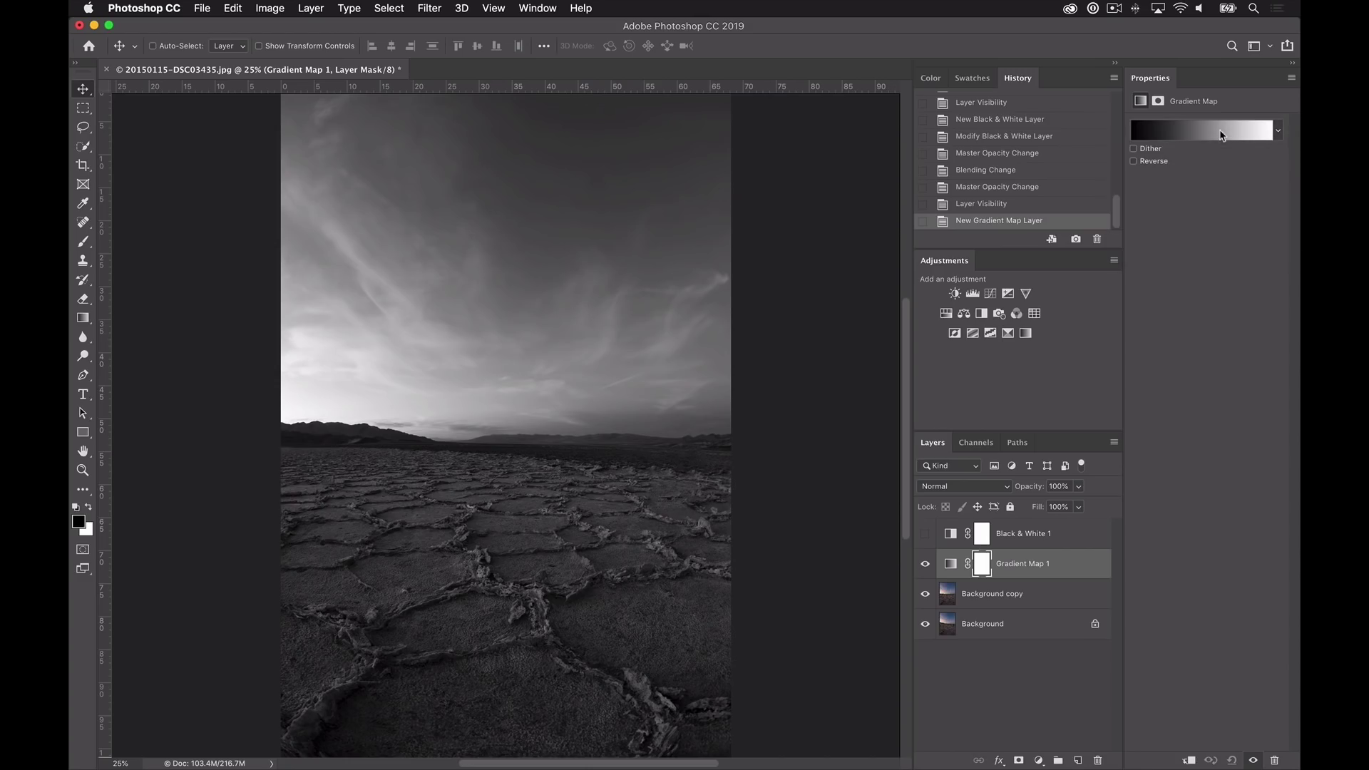
- Edit the gradient map's black stop at location 0%, trying a bright red before setting its color to dark blue #141c71
left_click(1203, 134)
left_click_drag(879, 207, 914, 221)
double_click(814, 460)
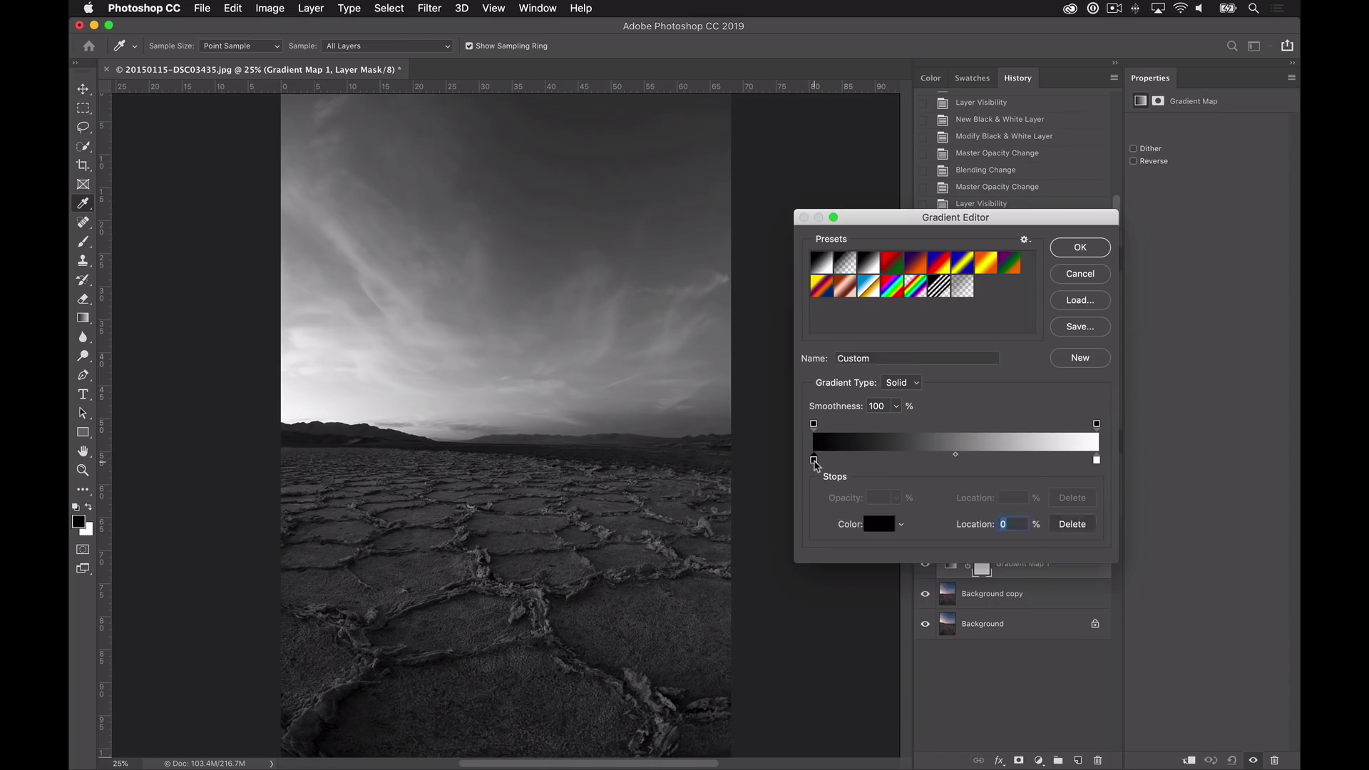
left_click_drag(879, 338, 870, 365)
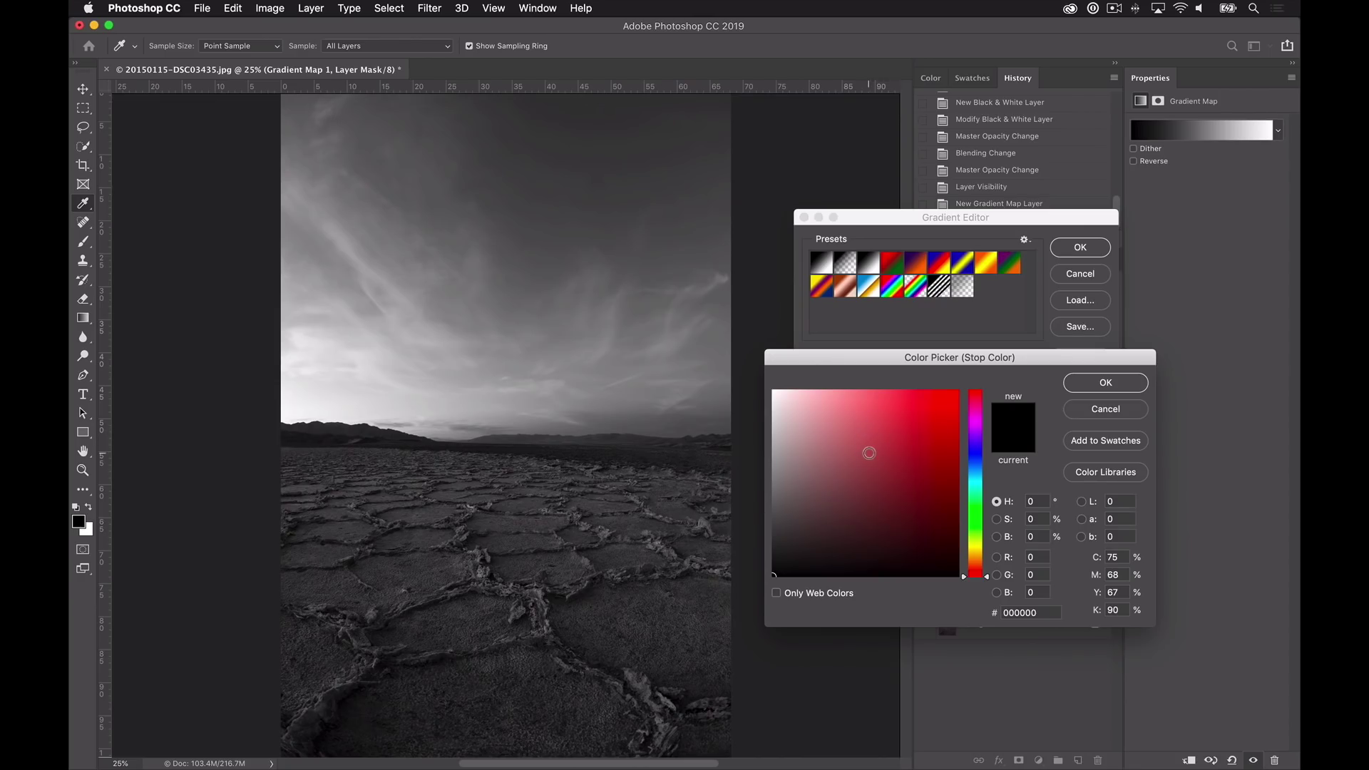
left_click_drag(875, 428, 955, 392)
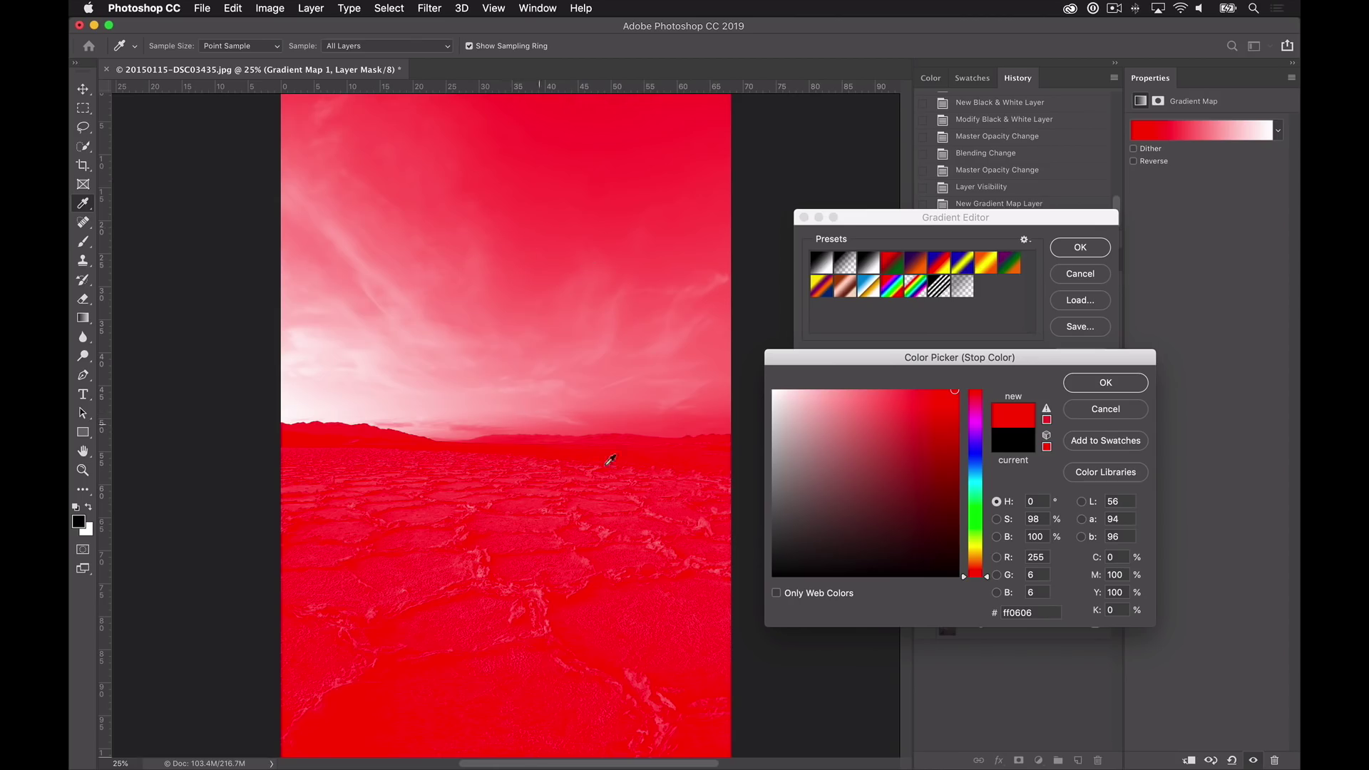
left_click(1046, 440)
mouse_move(983, 575)
left_mouse_down()
mouse_move(977, 456)
mouse_move(884, 458)
mouse_move(927, 493)
left_mouse_up()
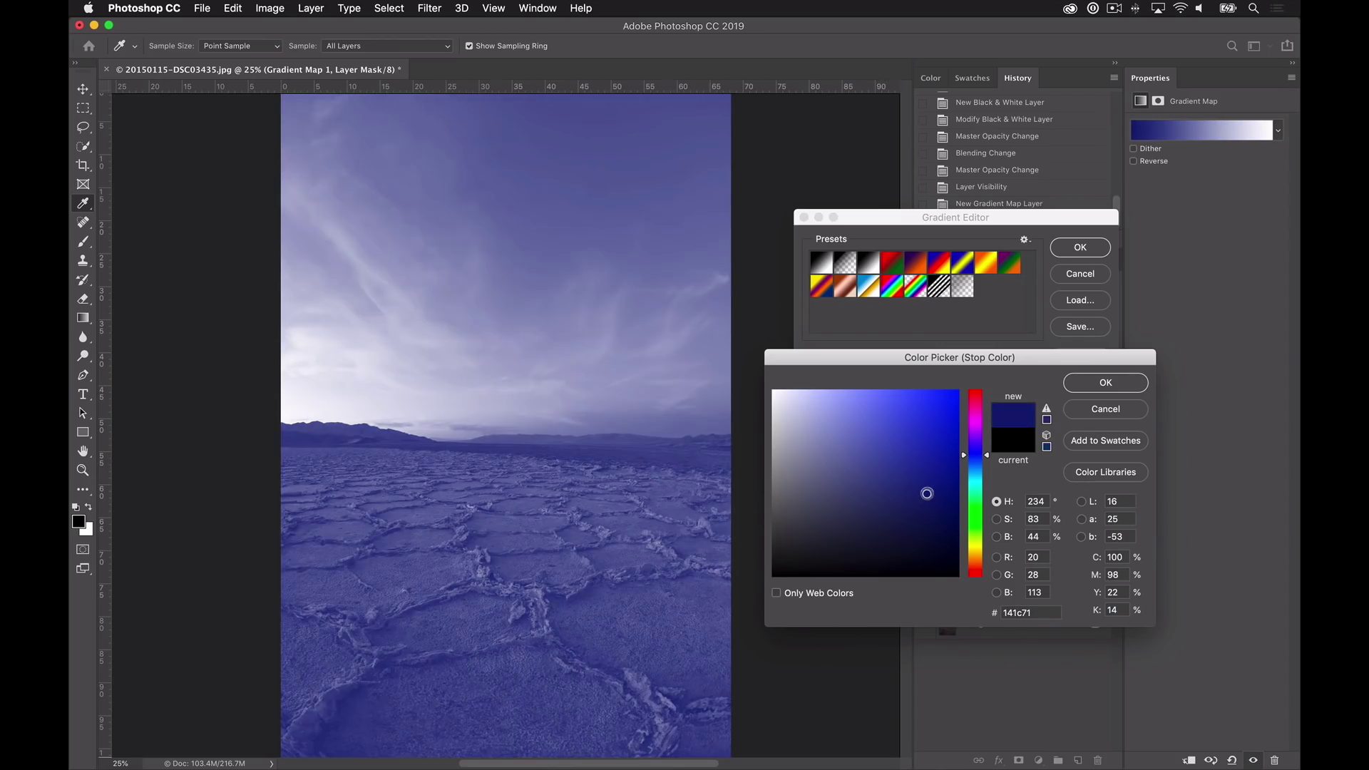
left_click(1102, 383)
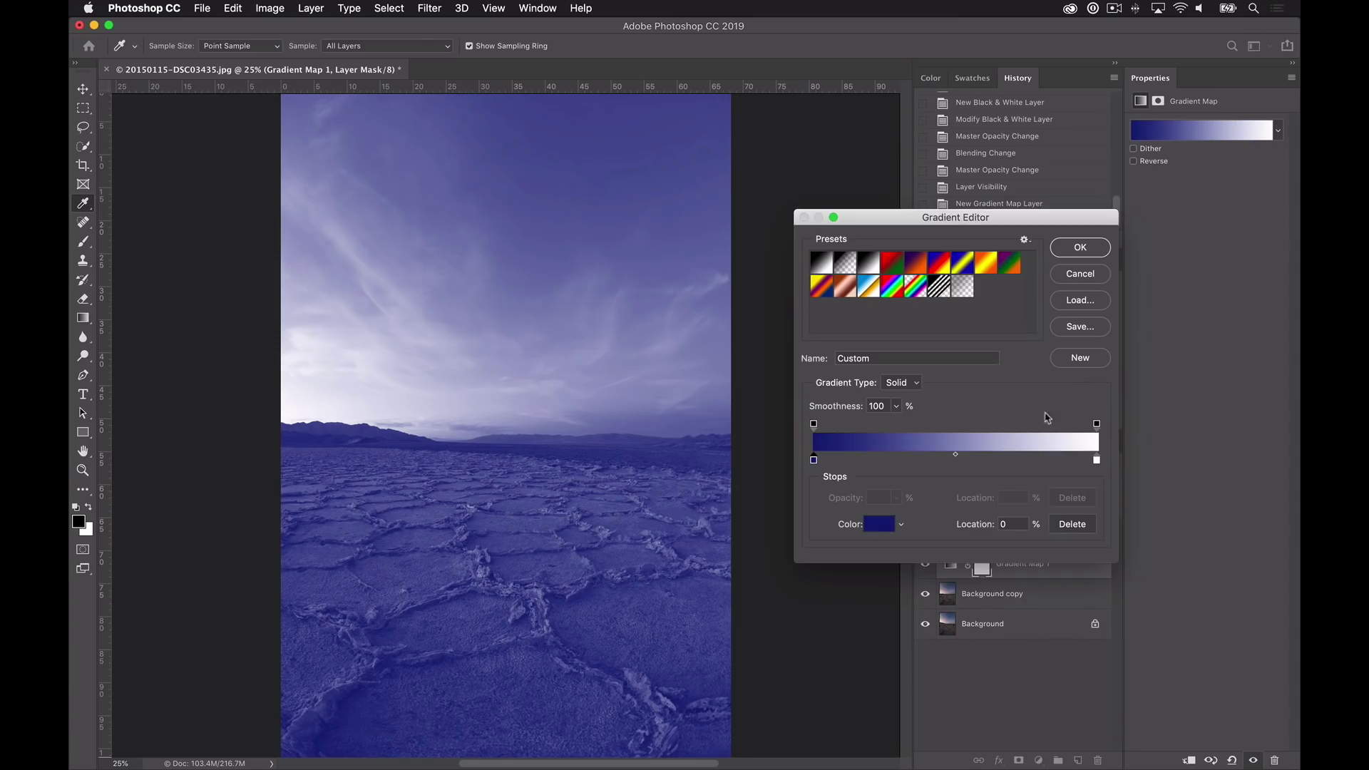
- Change the gradient's white stop at location 100% to a saturated yellow-green with a hue of 68° and apply the edited gradient
double_click(1098, 461)
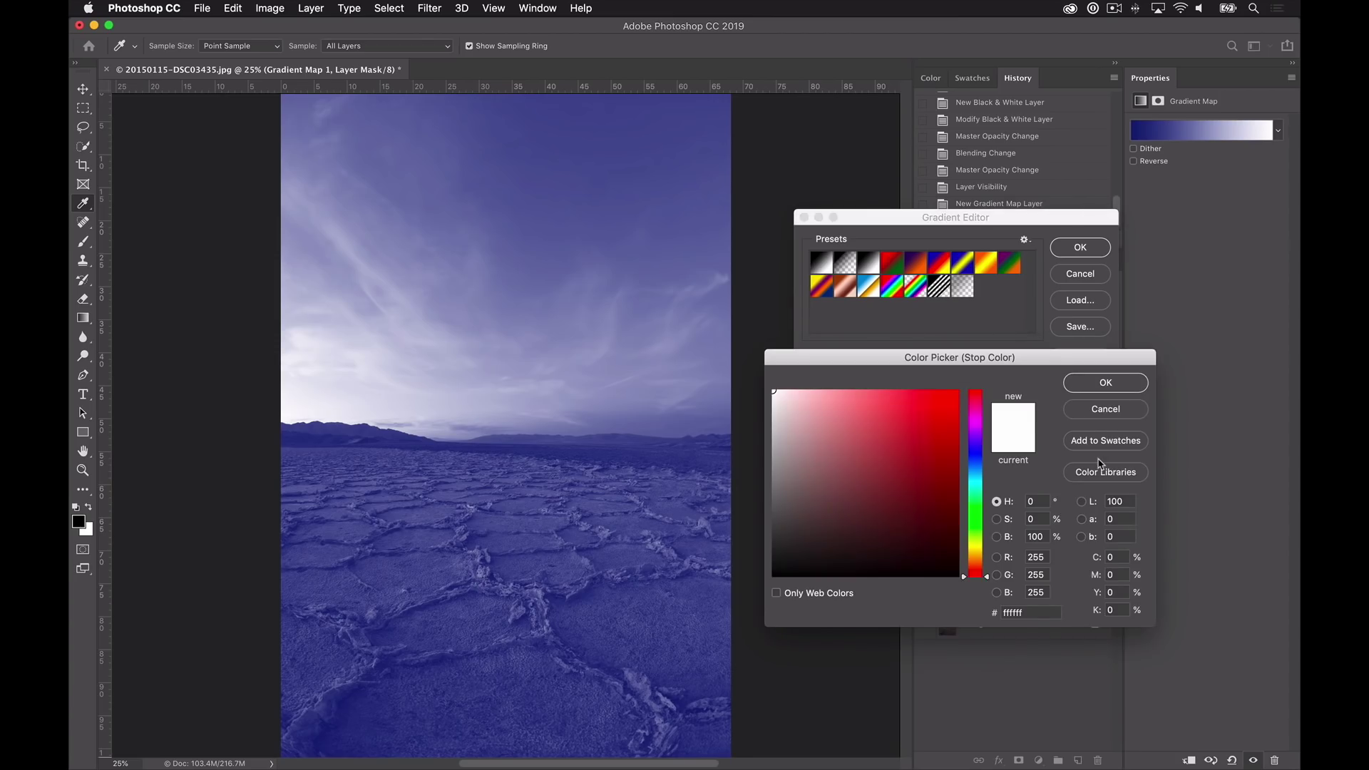
left_click(975, 542)
left_click_drag(934, 428, 900, 435)
left_click(887, 422)
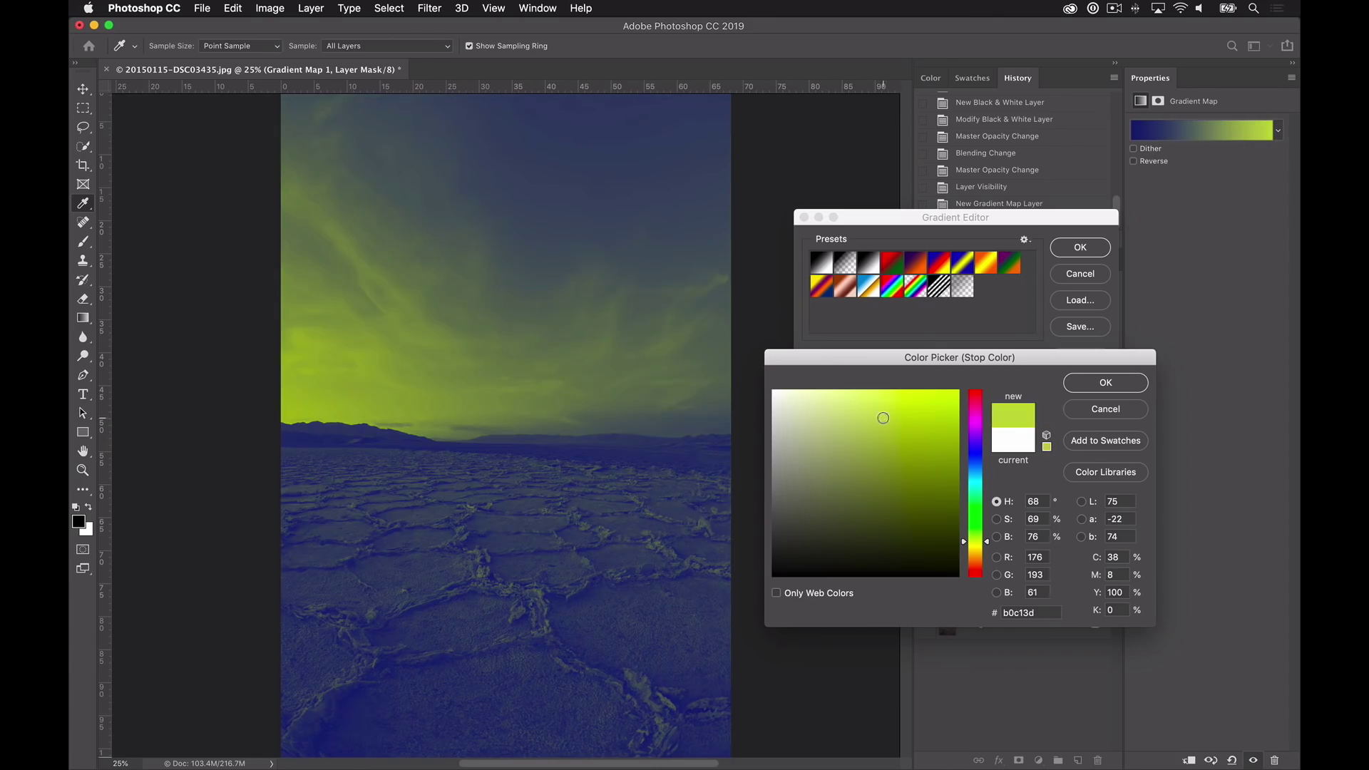
left_click(892, 459)
left_click(903, 429)
left_click(1103, 386)
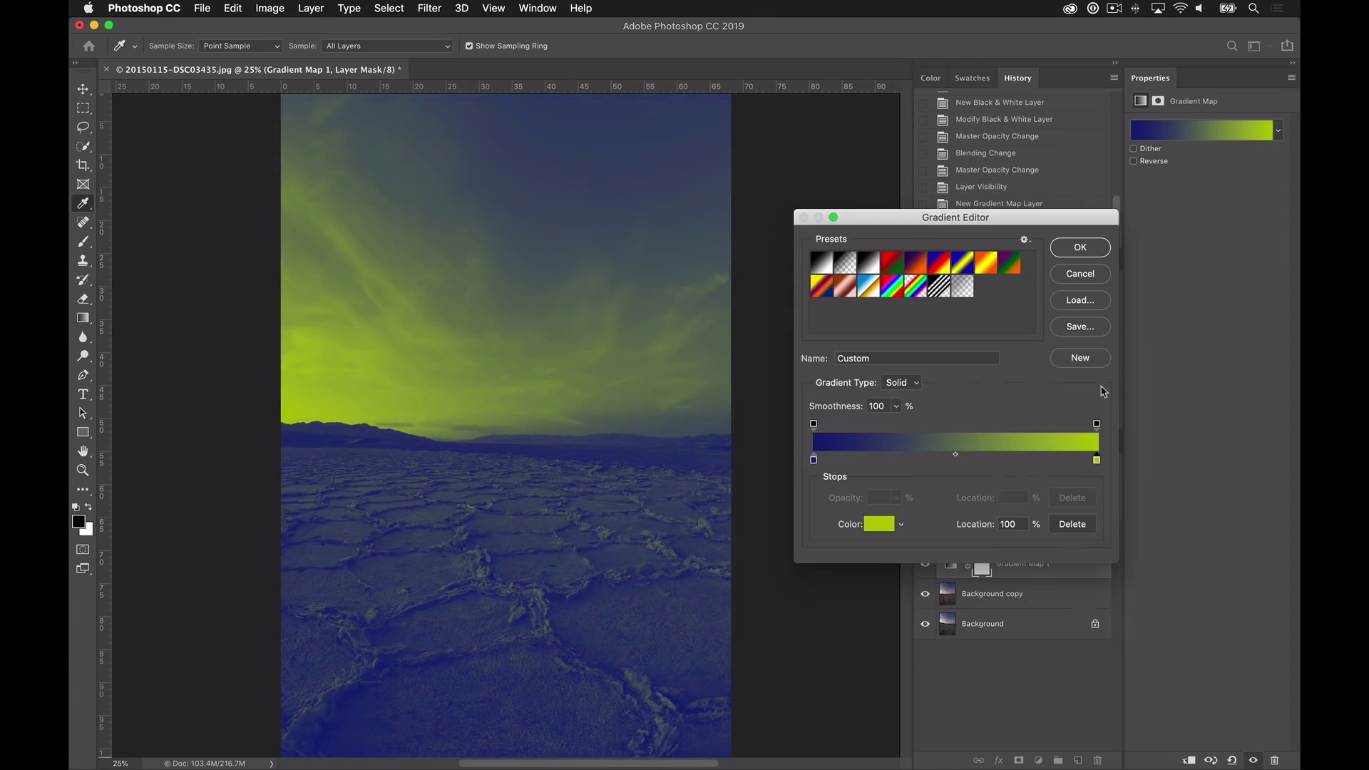
left_click(1080, 247)
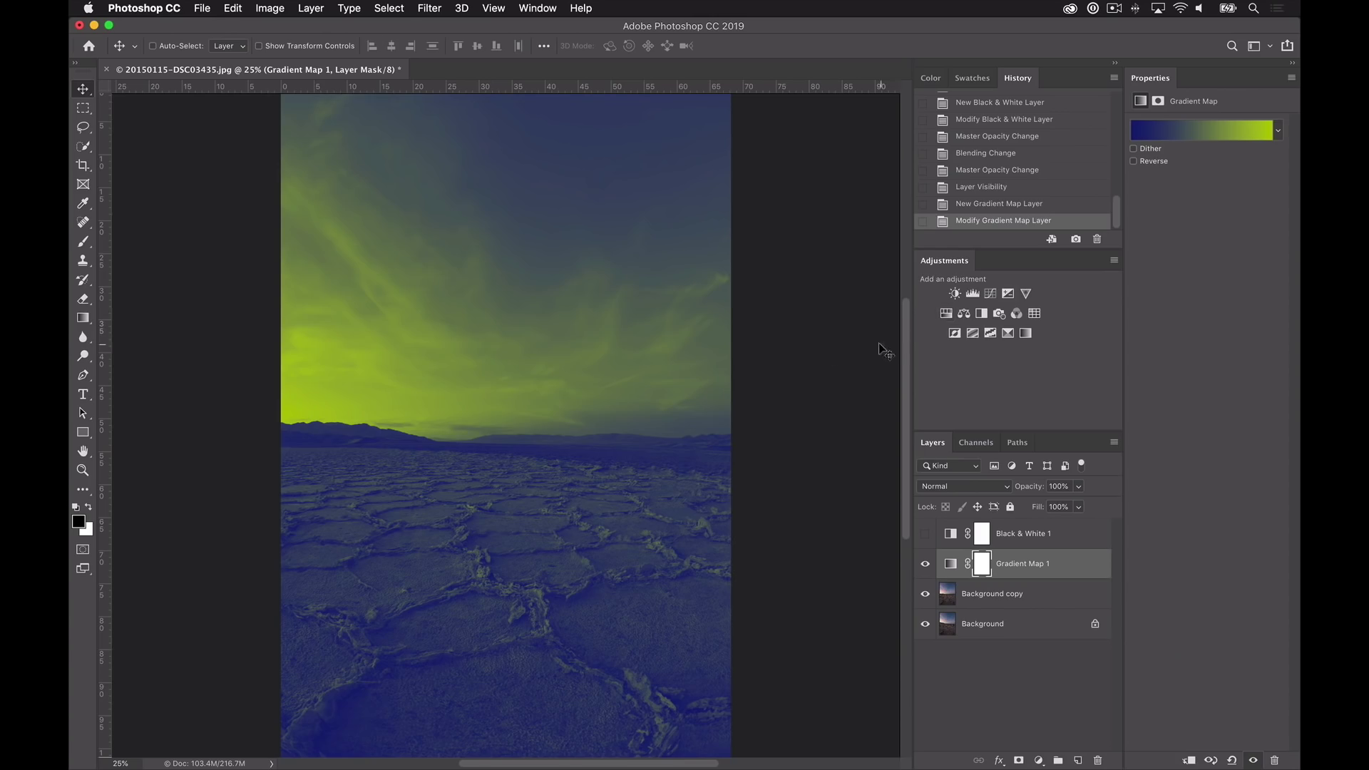